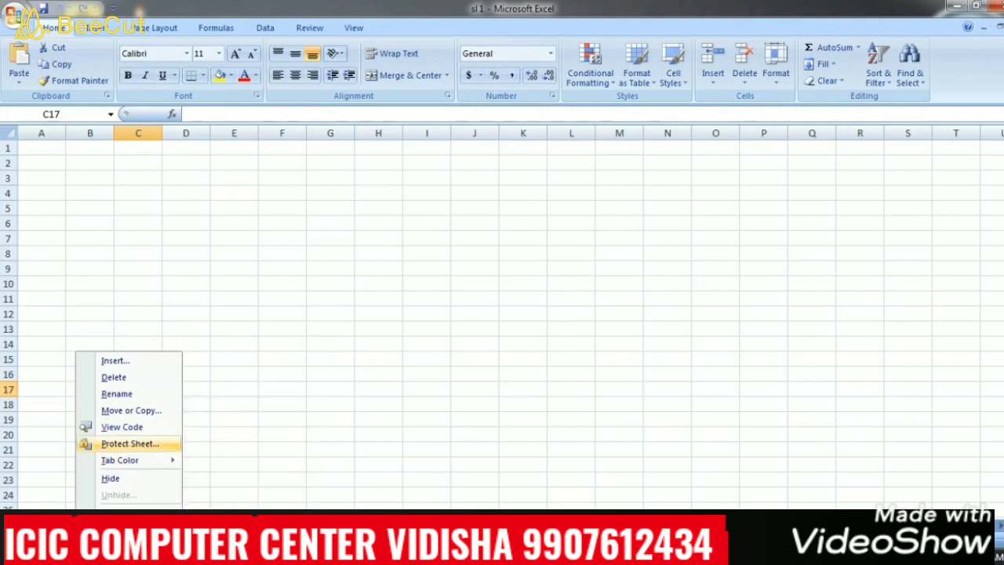
# Step: View the Protect Sheet options for the current worksheet and close them without applying protection
pyautogui.click(130, 443)
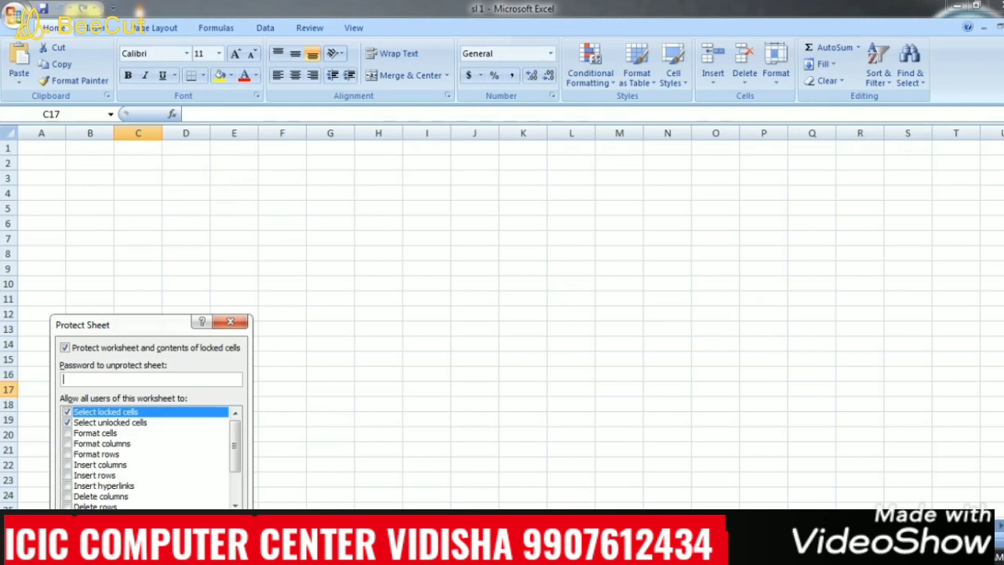
pyautogui.click(230, 322)
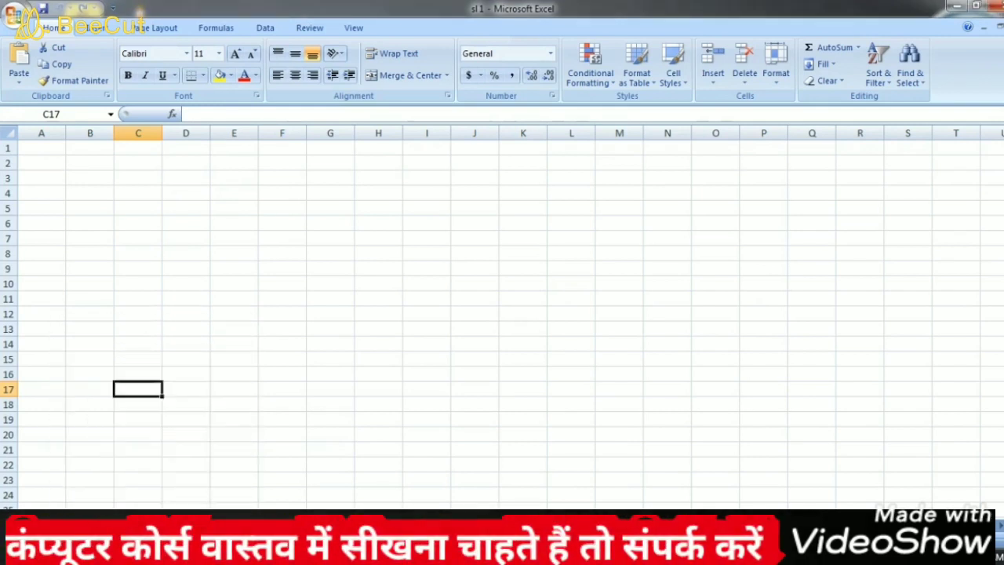
pyautogui.rightClick(90, 524)
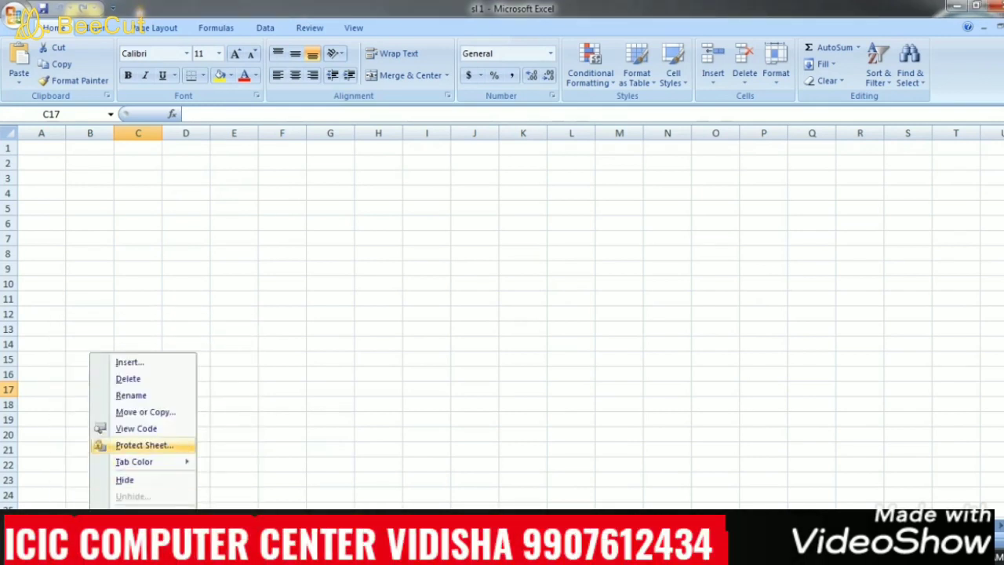
pyautogui.click(144, 445)
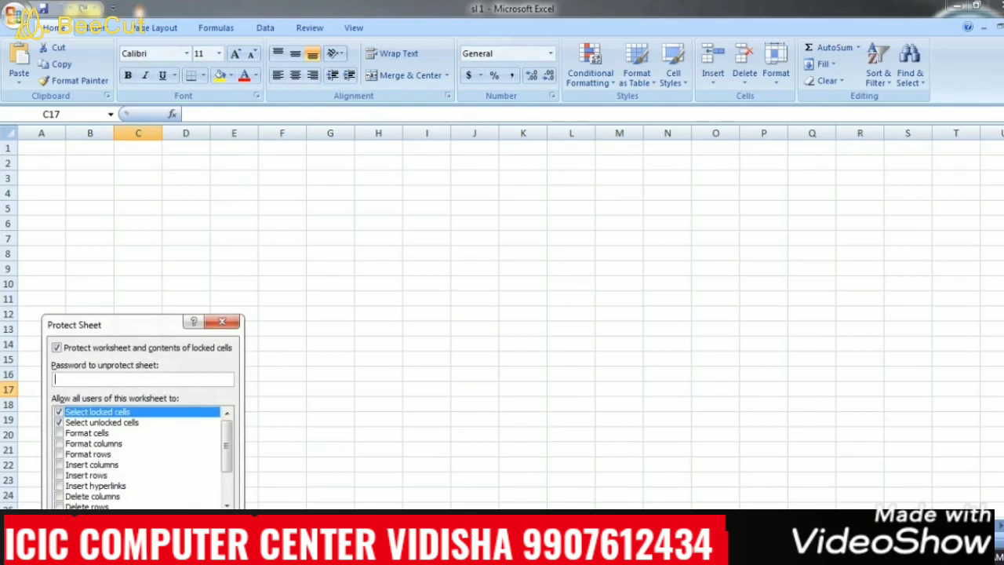
pyautogui.click(222, 321)
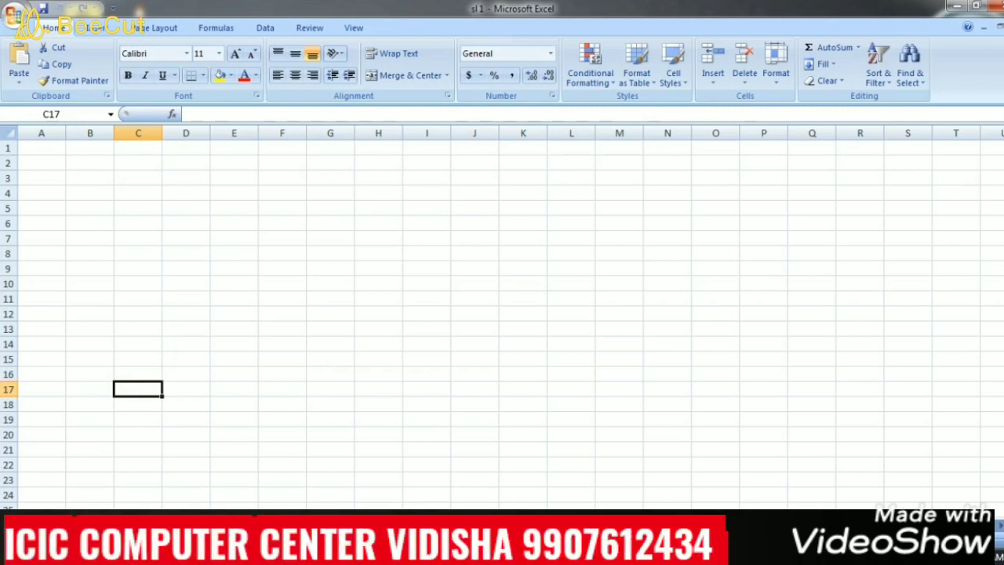
# Step: Enter 1 in cell A1 and 2 in cell A2
pyautogui.click(42, 148)
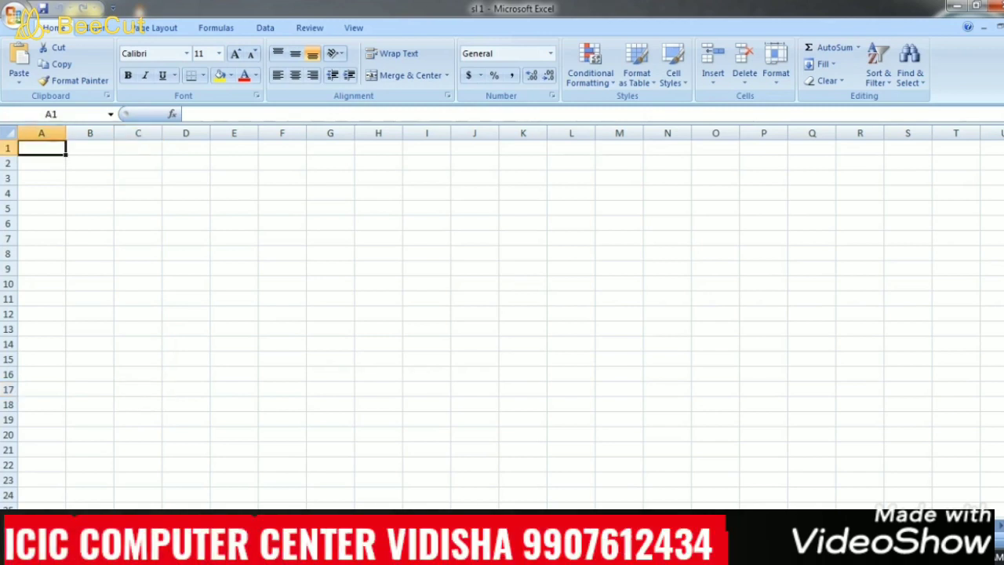
pyautogui.write('1')
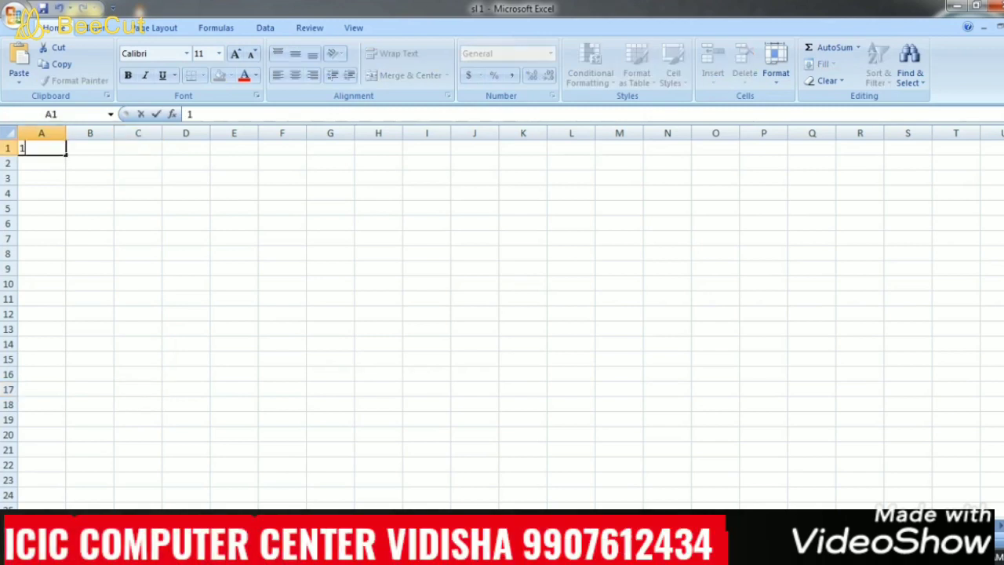
pyautogui.press('Return')
pyautogui.write('2')
pyautogui.press('Return')
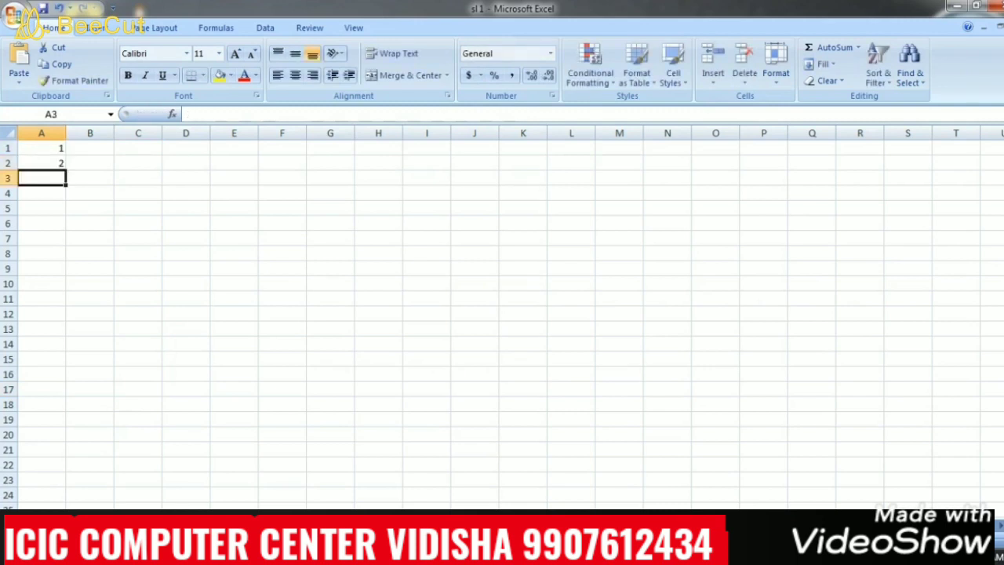
# Step: Enter 2 in cell B1 and 4 in cell B2
pyautogui.click(89, 148)
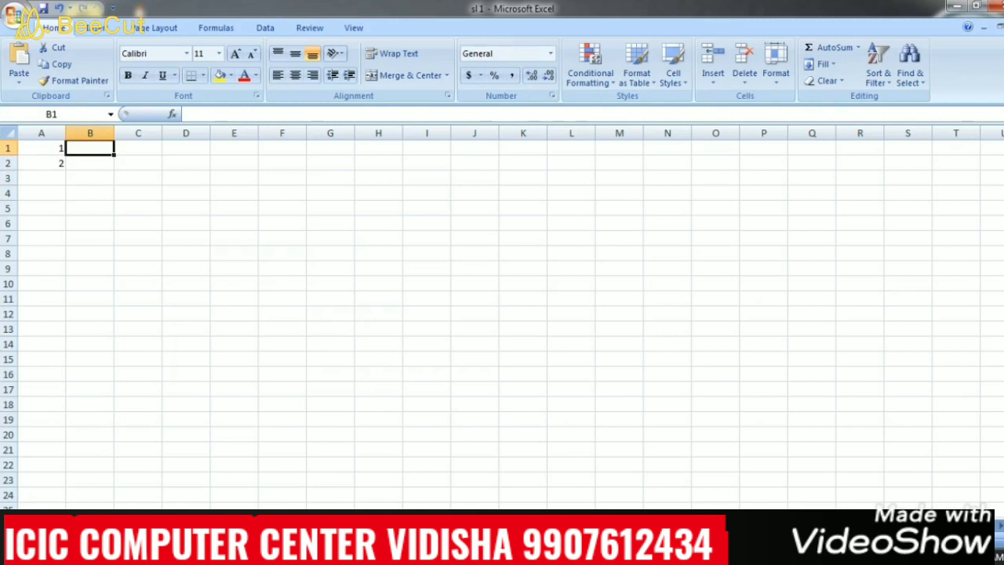
pyautogui.write('2')
pyautogui.press('Return')
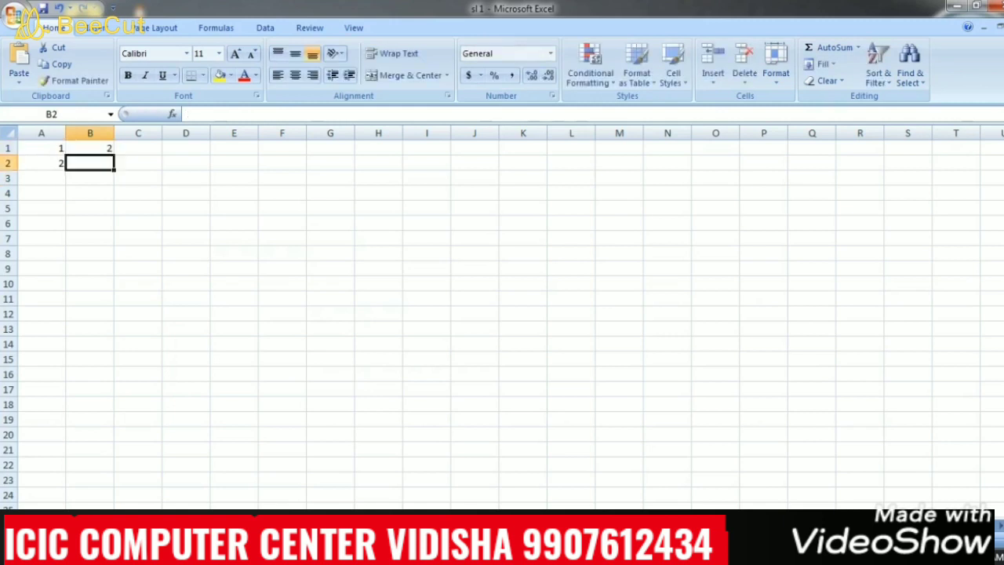
pyautogui.write('4')
pyautogui.press('Return')
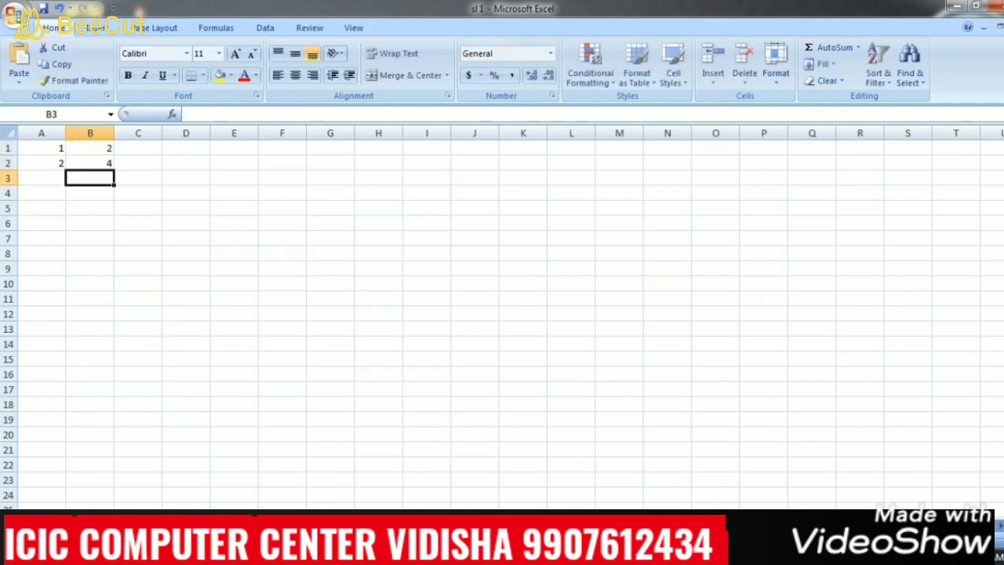
# Step: Extend the number series in A1:B2 down to row 10 and across to column CV with the fill handle
pyautogui.moveTo(42, 148); pyautogui.dragTo(89, 163)
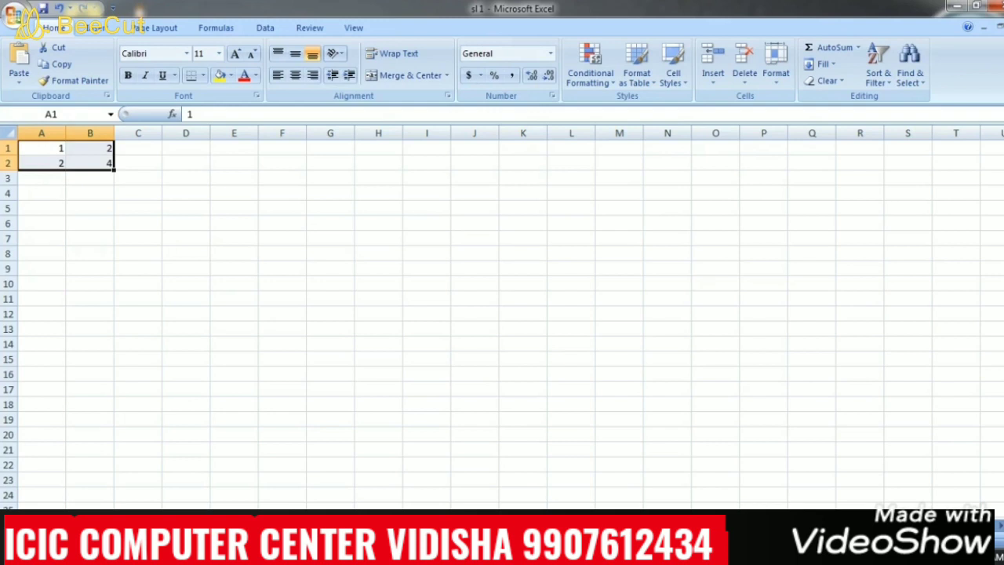
pyautogui.click(1000, 542)
pyautogui.click(1000, 541)
pyautogui.click(1000, 541)
pyautogui.click(1000, 541)
pyautogui.click(1000, 542)
pyautogui.click(1001, 541)
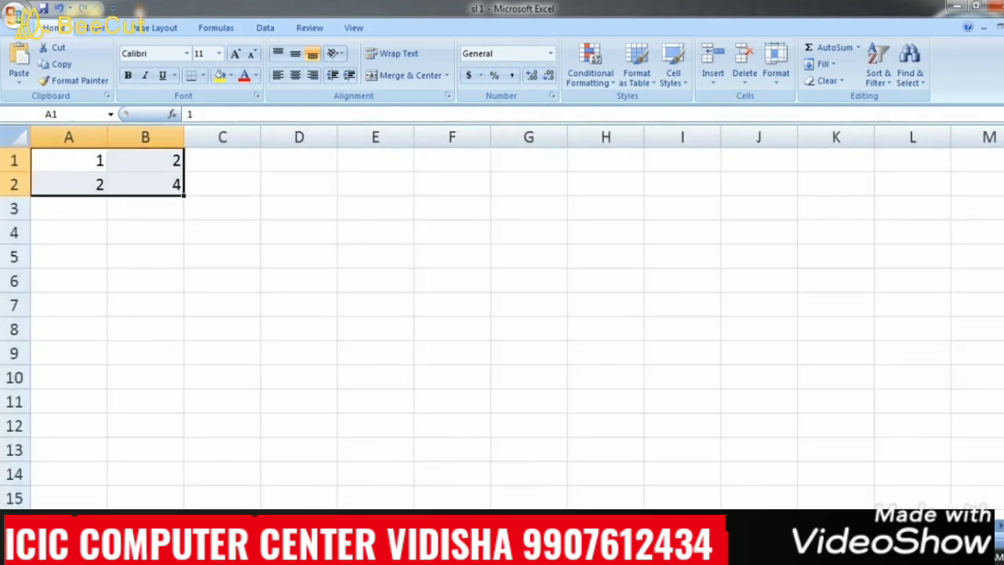
pyautogui.click(1000, 542)
pyautogui.click(1000, 542)
pyautogui.click(1000, 541)
pyautogui.click(1000, 542)
pyautogui.click(1001, 541)
pyautogui.click(1000, 541)
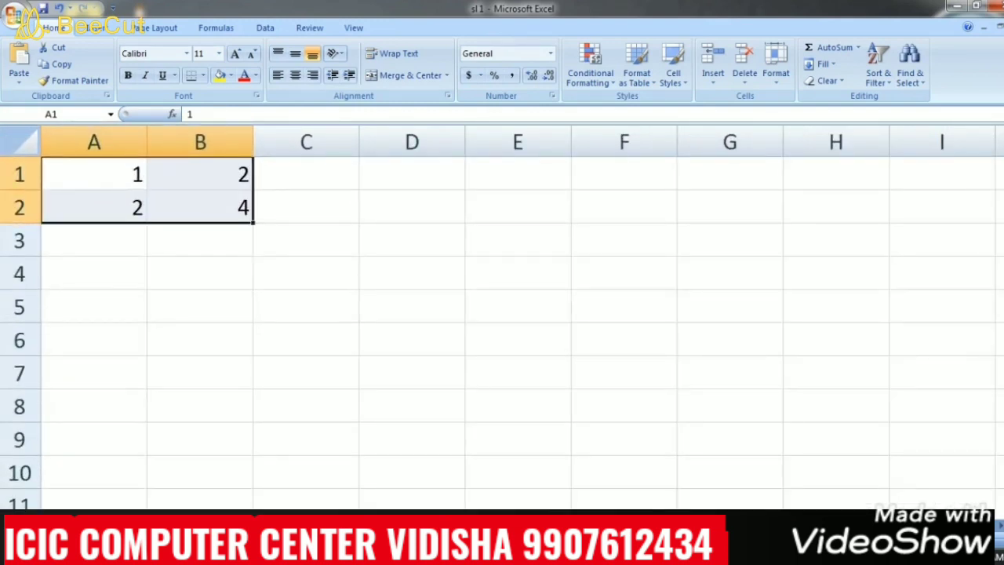
pyautogui.moveTo(253, 223); pyautogui.dragTo(254, 479)
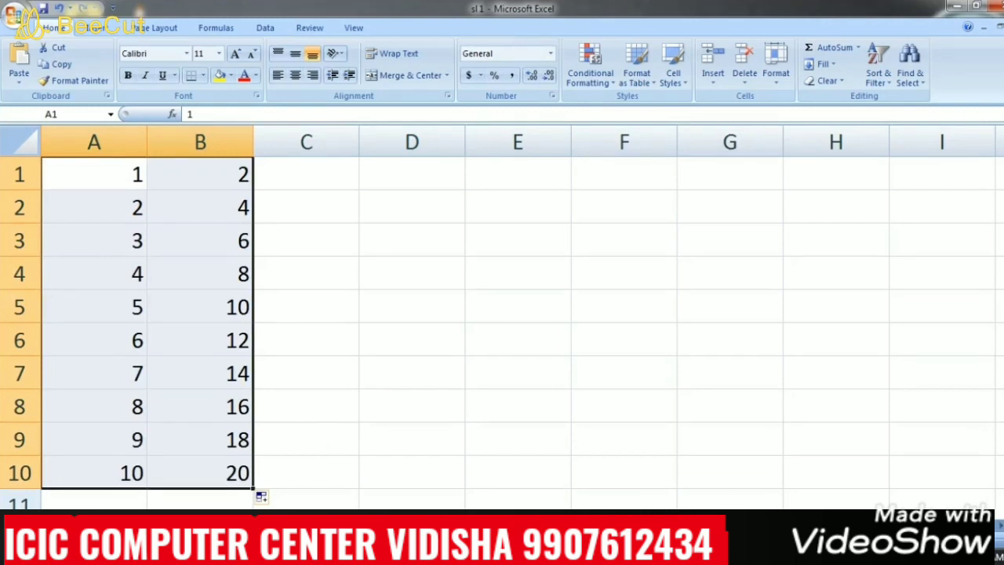
pyautogui.moveTo(254, 489); pyautogui.dragTo(133, 492)
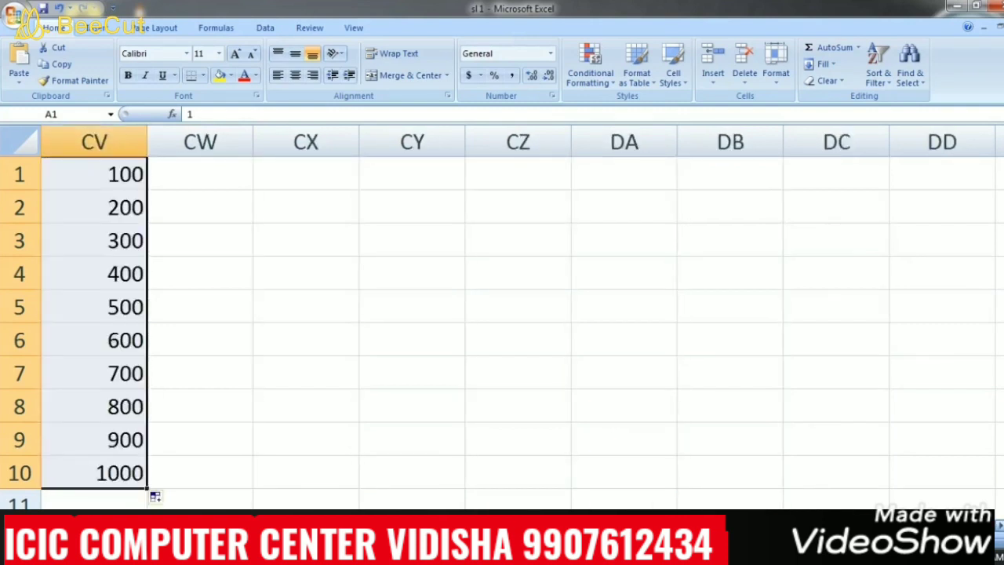
# Step: Examine the filled multiplication tables in rows 1 to 10 from column CV back to the first columns and forward again
pyautogui.click(942, 439)
pyautogui.press('Left')
pyautogui.press('Left')
pyautogui.press('Left')
pyautogui.press('Left')
pyautogui.press('Left')
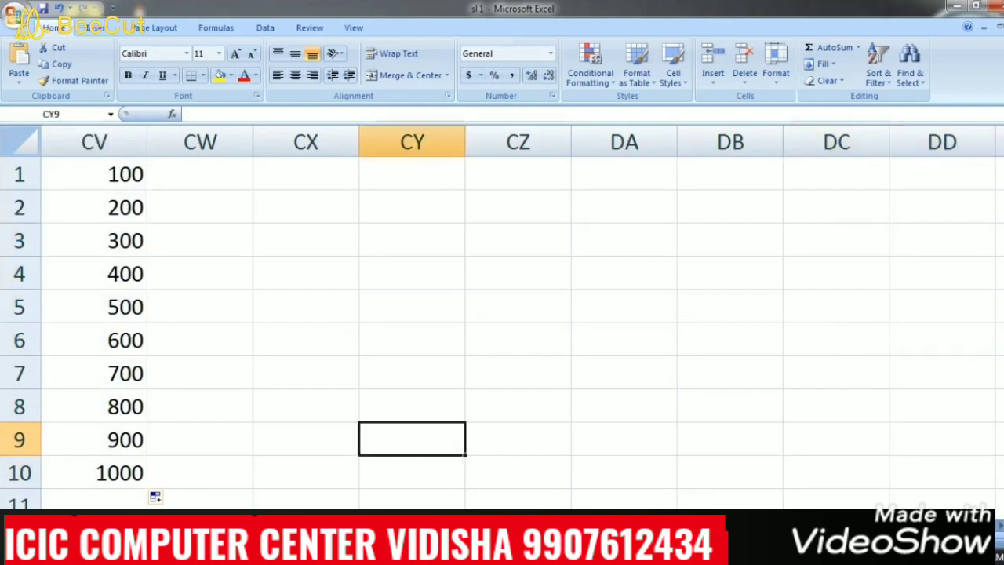
pyautogui.press('Left')
pyautogui.press('Left')
pyautogui.press('Left')
pyautogui.press('Left')
pyautogui.press('Left')
pyautogui.press('Left')
pyautogui.press('Left')
pyautogui.press('Left')
pyautogui.press('Left')
pyautogui.press('Left')
pyautogui.press('Left')
pyautogui.press('Left')
pyautogui.press('Left')
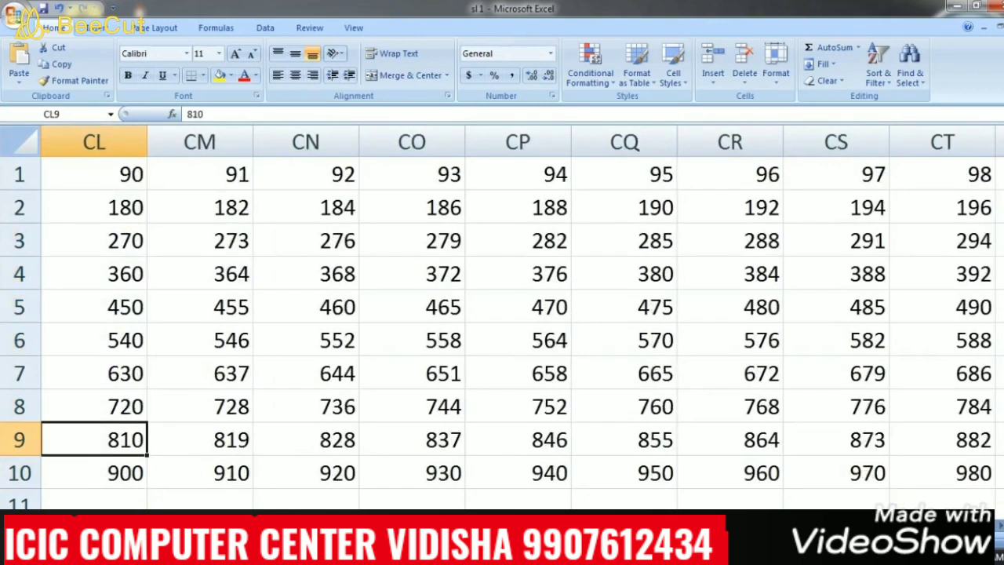
pyautogui.press('Left')
pyautogui.press('Left')
pyautogui.press('Left')
pyautogui.press('Left')
pyautogui.press('Left')
pyautogui.press('Left')
pyautogui.press('Left')
pyautogui.press('Left')
pyautogui.press('Left')
pyautogui.press('Left')
pyautogui.press('Left')
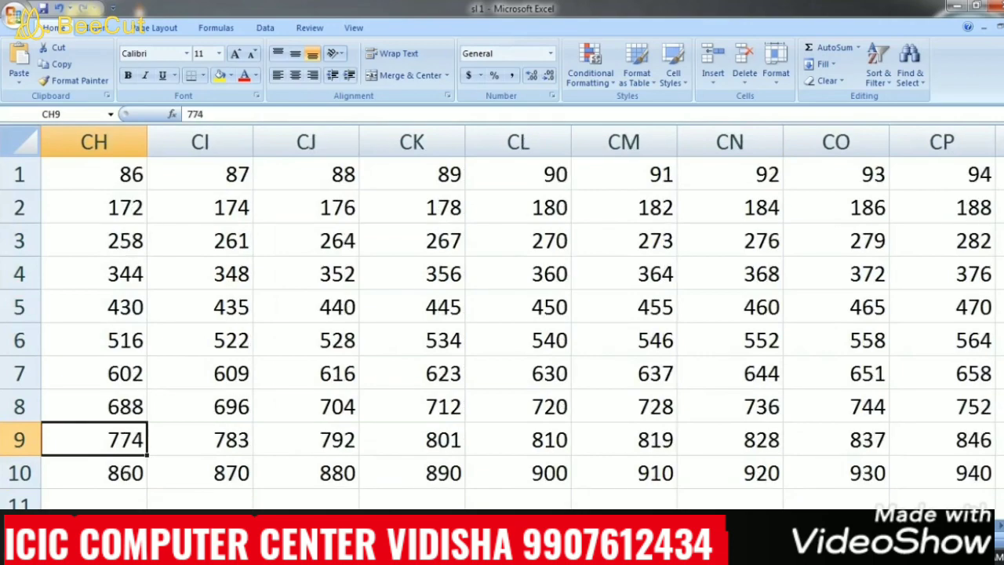
pyautogui.press('Left')
pyautogui.press('Left')
pyautogui.press('Left')
pyautogui.press('Left')
pyautogui.press('Left')
pyautogui.press('Left')
pyautogui.press('Left')
pyautogui.press('Left')
pyautogui.press('Left')
pyautogui.press('Left')
pyautogui.press('Left')
pyautogui.press('Left')
pyautogui.press('Left')
pyautogui.press('Left')
pyautogui.press('Left')
pyautogui.press('Left')
pyautogui.press('Left')
pyautogui.press('Left')
pyautogui.press('Left')
pyautogui.press('Left')
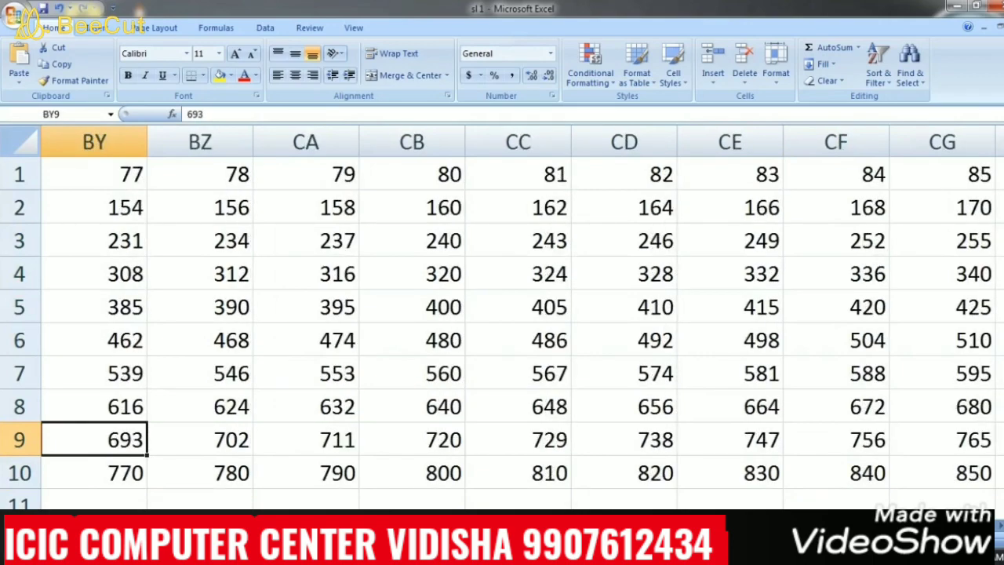
pyautogui.press('Left')
pyautogui.press('Left')
pyautogui.press('Left')
pyautogui.press('Left')
pyautogui.press('Left')
pyautogui.press('Left')
pyautogui.press('Left')
pyautogui.press('Left')
pyautogui.press('Left')
pyautogui.press('Left')
pyautogui.press('Left')
pyautogui.press('Left')
pyautogui.press('Left')
pyautogui.press('Left')
pyautogui.press('Left')
pyautogui.press('Left')
pyautogui.press('Left')
pyautogui.press('Left')
pyautogui.press('Left')
pyautogui.press('Left')
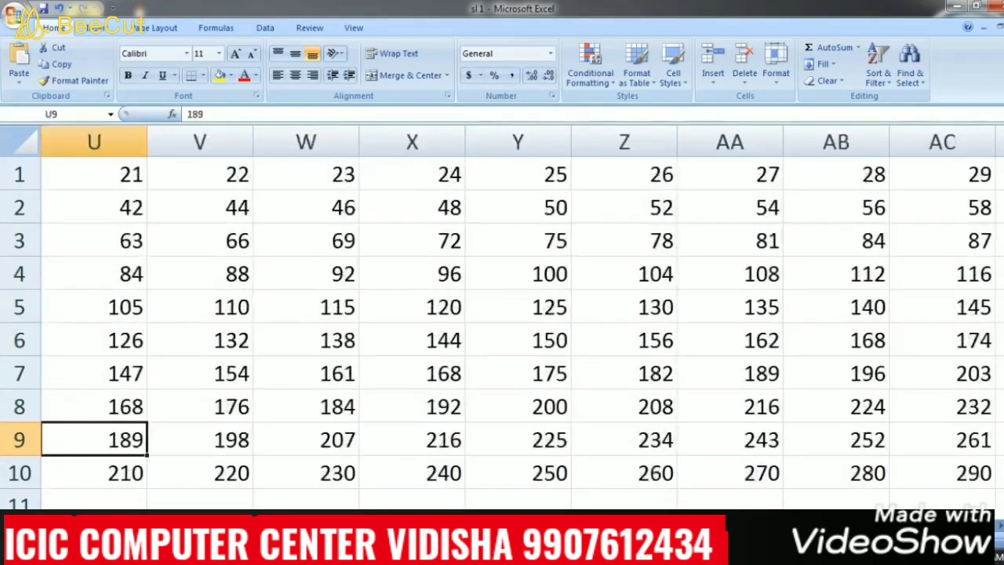
pyautogui.press('Right')
pyautogui.press('Right')
pyautogui.press('Right')
pyautogui.press('Right')
pyautogui.press('Right')
pyautogui.press('Right')
pyautogui.press('Right')
pyautogui.press('Right')
pyautogui.press('Right')
pyautogui.press('Right')
pyautogui.press('Right')
pyautogui.press('Right')
pyautogui.press('Right')
pyautogui.press('Right')
pyautogui.press('Right')
pyautogui.press('Right')
pyautogui.press('Right')
pyautogui.press('Right')
pyautogui.press('Right')
pyautogui.press('Right')
pyautogui.press('Right')
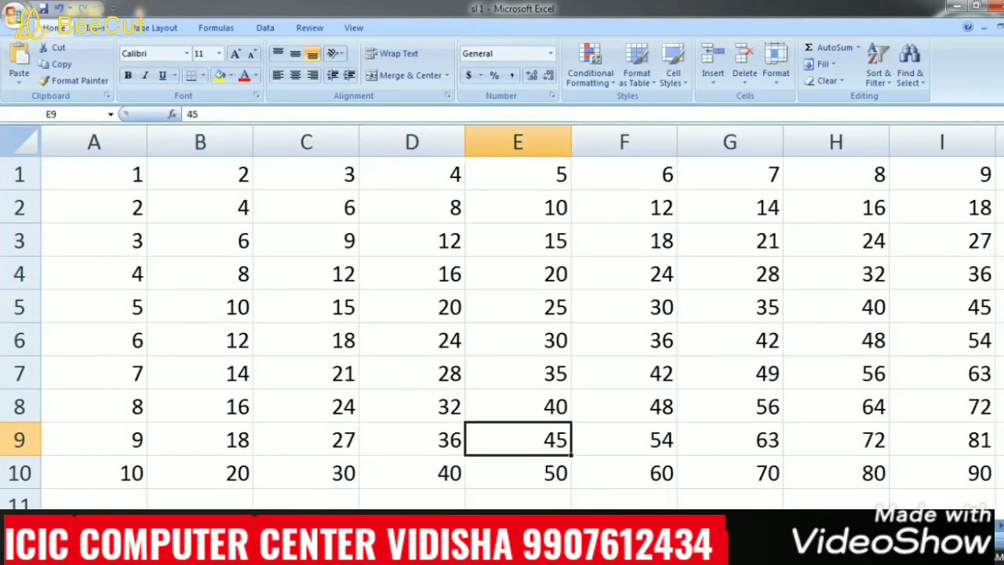
pyautogui.press('Right')
pyautogui.press('Right')
pyautogui.press('Right')
pyautogui.press('Right')
pyautogui.press('Right')
pyautogui.press('Right')
pyautogui.press('Right')
pyautogui.press('Right')
pyautogui.press('Right')
pyautogui.press('Right')
pyautogui.press('Right')
pyautogui.press('Right')
pyautogui.press('Right')
pyautogui.press('Right')
pyautogui.press('Right')
pyautogui.press('Right')
pyautogui.press('Right')
pyautogui.press('Right')
pyautogui.press('Right')
pyautogui.press('Right')
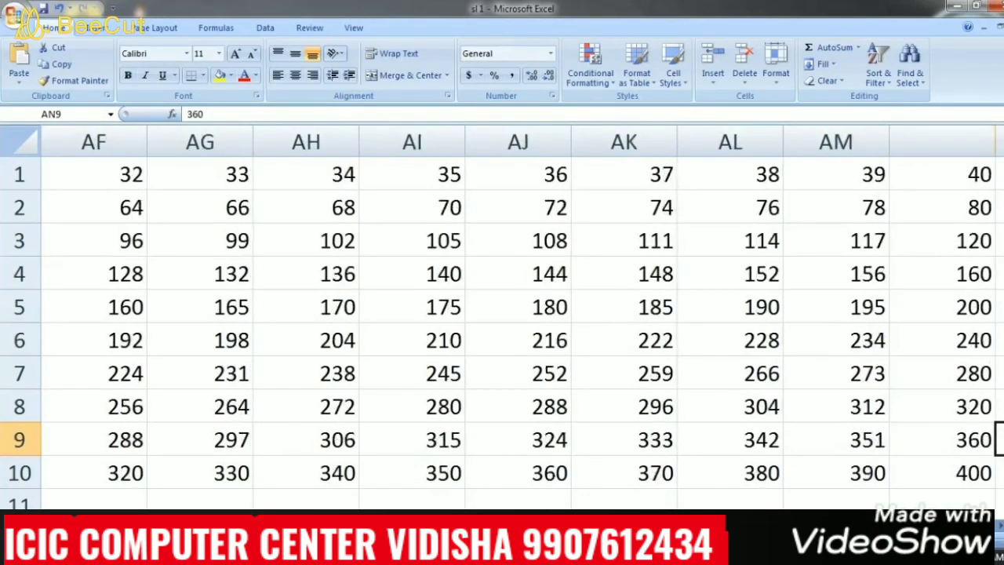
# Step: Examine the remaining multiplication tables from column AN through the last filled column, CV
pyautogui.press('Right')
pyautogui.press('Right')
pyautogui.press('Right')
pyautogui.press('Right')
pyautogui.press('Right')
pyautogui.press('Right')
pyautogui.press('Right')
pyautogui.press('Right')
pyautogui.press('Right')
pyautogui.press('Right')
pyautogui.press('Right')
pyautogui.press('Right')
pyautogui.press('Right')
pyautogui.press('Right')
pyautogui.press('Right')
pyautogui.press('Right')
pyautogui.press('Right')
pyautogui.press('Right')
pyautogui.press('Right')
pyautogui.press('Right')
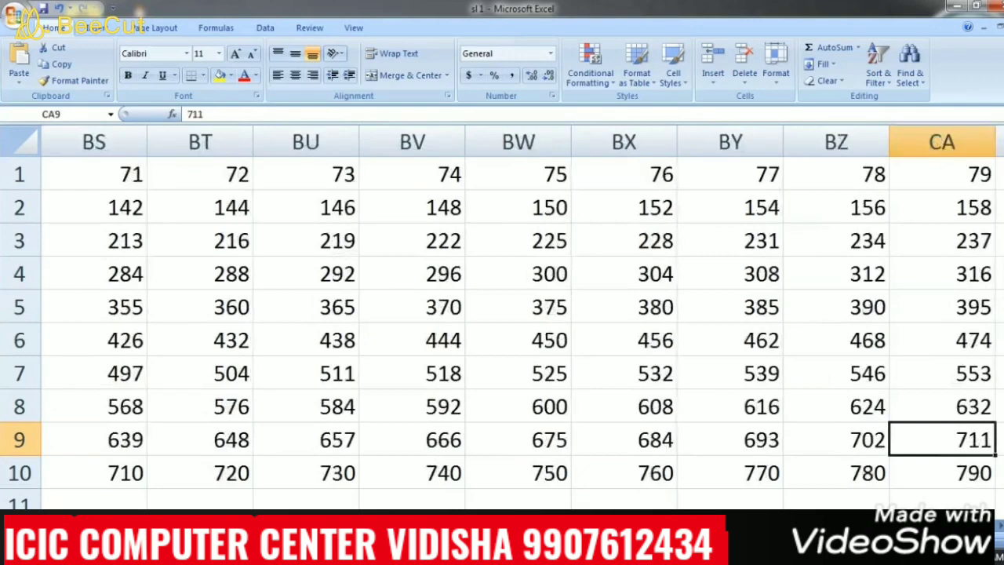
pyautogui.press('Right')
pyautogui.press('Right')
pyautogui.press('Right')
pyautogui.press('Right')
pyautogui.press('Right')
pyautogui.press('Right')
pyautogui.press('Right')
pyautogui.press('Right')
pyautogui.press('Right')
pyautogui.press('Right')
pyautogui.press('Right')
pyautogui.press('Right')
pyautogui.press('Right')
pyautogui.press('Right')
pyautogui.press('Right')
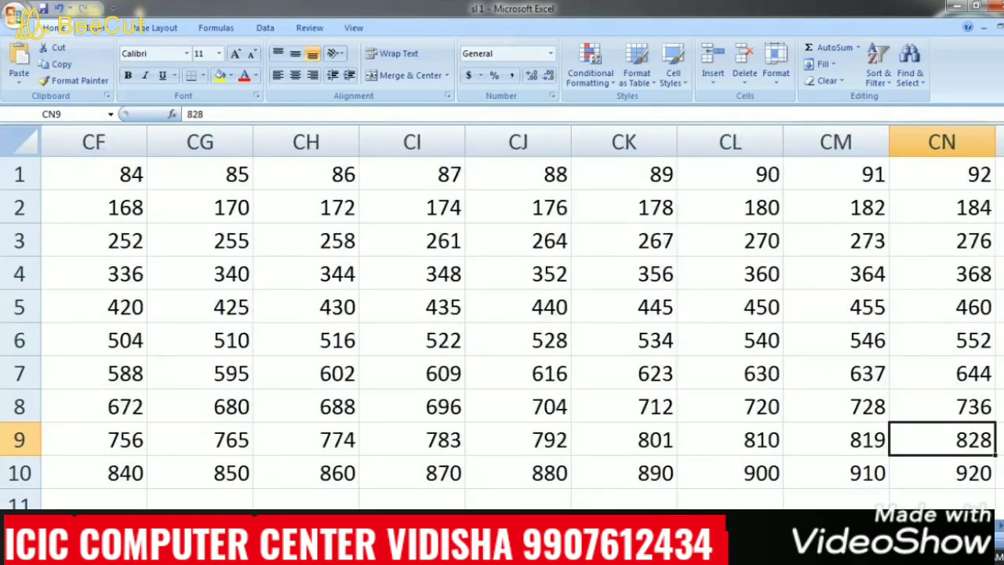
pyautogui.press('Right')
pyautogui.press('Right')
pyautogui.press('Right')
pyautogui.press('Right')
pyautogui.press('Left')
pyautogui.press('Left')
pyautogui.press('Left')
pyautogui.press('Left')
pyautogui.press('Left')
pyautogui.press('Left')
pyautogui.press('Left')
pyautogui.press('Left')
pyautogui.press('Left')
pyautogui.press('Left')
pyautogui.press('Left')
pyautogui.press('Left')
pyautogui.press('Right')
pyautogui.press('Right')
pyautogui.press('Right')
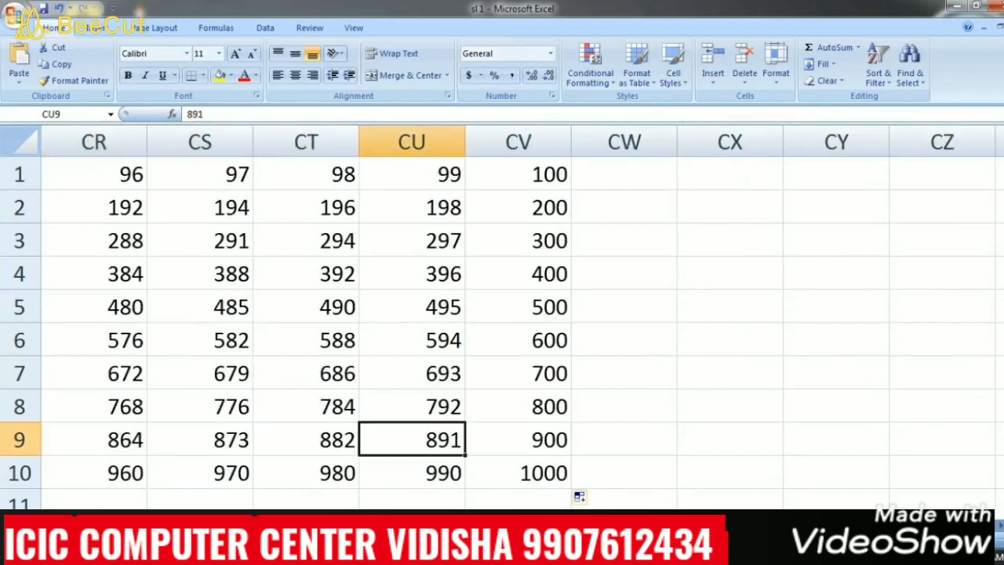
# Step: Extend the number series in CU1:CV10 across to column SF with the fill handle, continuing the multiplication tables to 500
pyautogui.hotkey('ctrl', 'Up')
pyautogui.hotkey('shift', 'Right')
pyautogui.hotkey('shift', 'Down')
pyautogui.hotkey('shift', 'Down')
pyautogui.hotkey('shift', 'Down')
pyautogui.hotkey('shift', 'Down')
pyautogui.hotkey('shift', 'Down')
pyautogui.hotkey('shift', 'Down')
pyautogui.hotkey('shift', 'Down')
pyautogui.hotkey('shift', 'Down')
pyautogui.hotkey('shift', 'Down')
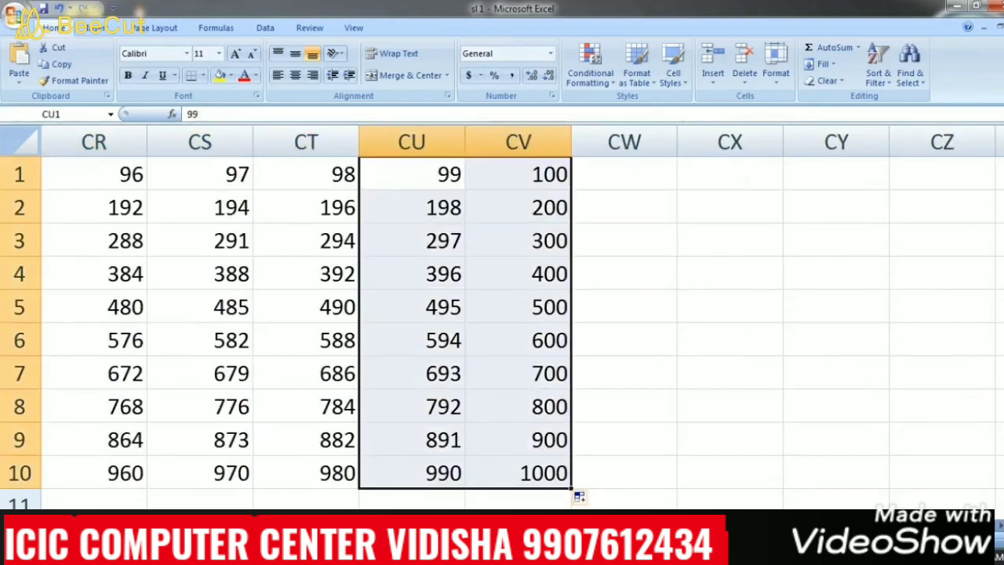
pyautogui.moveTo(572, 488); pyautogui.dragTo(878, 488)
pyautogui.moveTo(1000, 488); pyautogui.dragTo(236, 488)
# Step: Examine the filled multiplication tables in rows 1 to 10 from the last filled column, SF, back to column CW
pyautogui.click(412, 372)
pyautogui.press('Left')
pyautogui.press('Left')
pyautogui.press('Left')
pyautogui.press('Left')
pyautogui.press('Left')
pyautogui.press('Left')
pyautogui.press('Left')
pyautogui.press('Left')
pyautogui.press('Left')
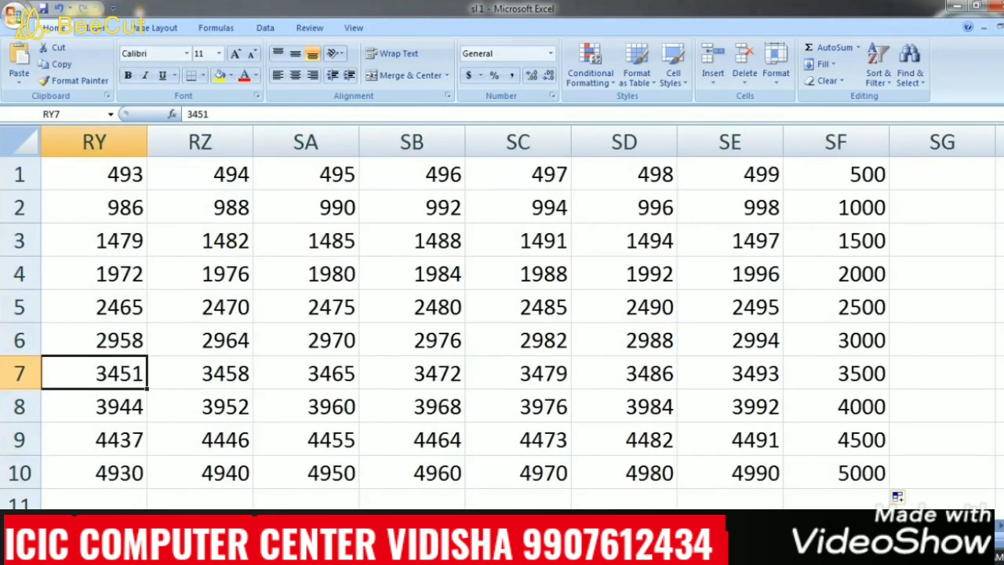
pyautogui.press('Left')
pyautogui.press('Left')
pyautogui.press('Left')
pyautogui.press('Left')
pyautogui.press('Left')
pyautogui.press('Left')
pyautogui.press('Left')
pyautogui.press('Left')
pyautogui.press('Left')
pyautogui.press('Left')
pyautogui.press('Left')
pyautogui.press('Left')
pyautogui.press('Left')
pyautogui.press('Left')
pyautogui.press('Left')
pyautogui.press('Left')
pyautogui.press('Left')
pyautogui.press('Left')
pyautogui.press('Left')
pyautogui.press('Left')
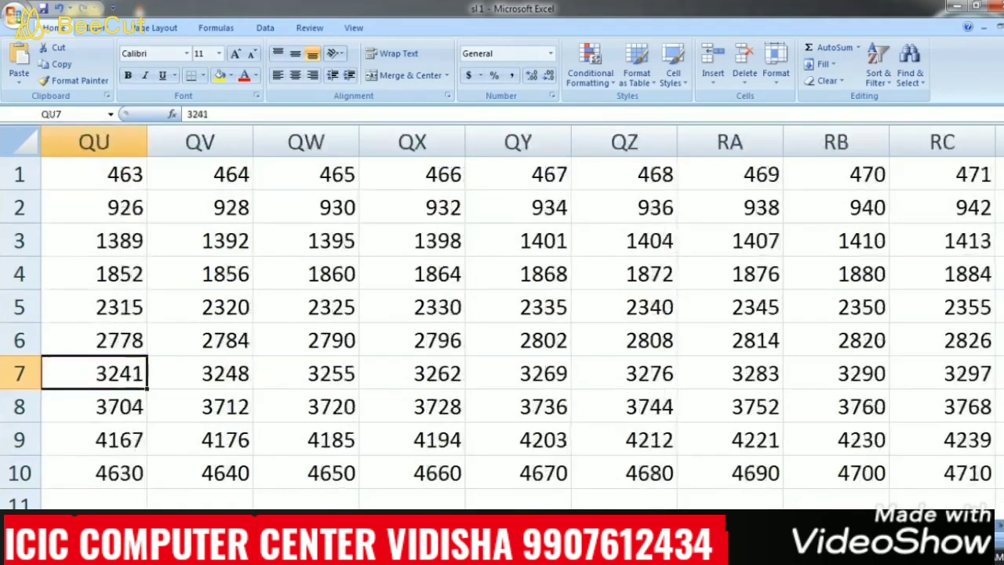
pyautogui.press('Left')
pyautogui.press('Left')
pyautogui.press('Left')
pyautogui.press('Left')
pyautogui.press('Left')
pyautogui.press('Left')
pyautogui.press('Left')
pyautogui.press('Left')
pyautogui.press('Left')
pyautogui.press('Left')
pyautogui.press('Left')
pyautogui.press('Left')
pyautogui.press('Left')
pyautogui.press('Left')
pyautogui.press('Left')
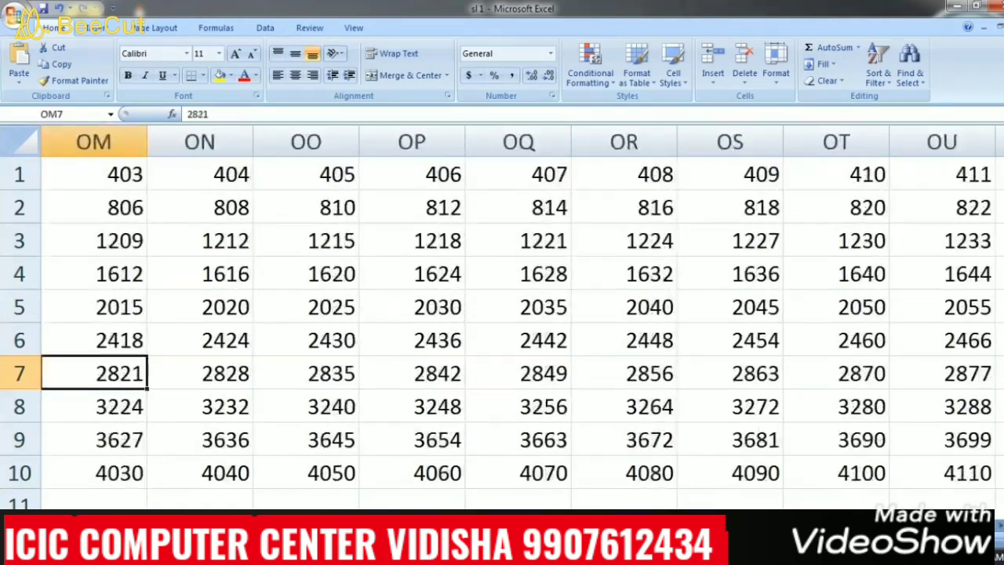
pyautogui.press('Left')
pyautogui.press('Left')
pyautogui.press('Left')
pyautogui.press('Left')
pyautogui.press('Left')
pyautogui.press('Left')
pyautogui.press('Left')
pyautogui.press('Left')
pyautogui.press('Left')
pyautogui.press('Left')
pyautogui.press('Left')
pyautogui.press('Left')
pyautogui.press('Left')
pyautogui.press('Left')
pyautogui.press('Left')
pyautogui.press('Left')
pyautogui.press('Left')
pyautogui.press('Left')
pyautogui.press('Left')
pyautogui.press('Left')
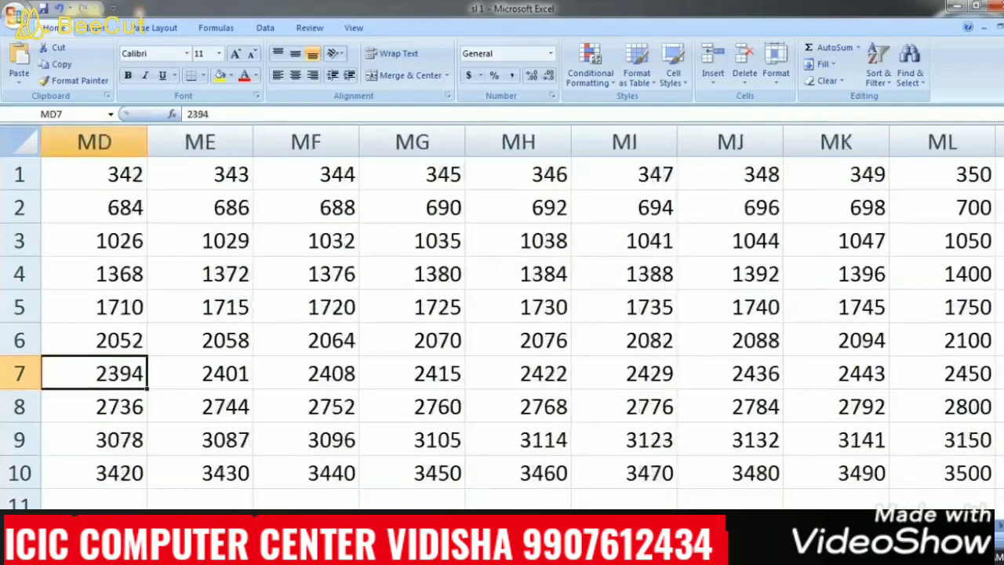
pyautogui.press('Left')
pyautogui.press('Left')
pyautogui.press('Left')
pyautogui.press('Left')
pyautogui.press('Left')
pyautogui.press('Left')
pyautogui.press('Left')
pyautogui.press('Left')
pyautogui.press('Left')
pyautogui.press('Left')
pyautogui.press('Left')
pyautogui.press('Left')
pyautogui.press('Left')
pyautogui.press('Left')
pyautogui.press('Left')
pyautogui.press('Left')
pyautogui.press('Left')
pyautogui.press('Left')
pyautogui.press('Left')
pyautogui.press('Left')
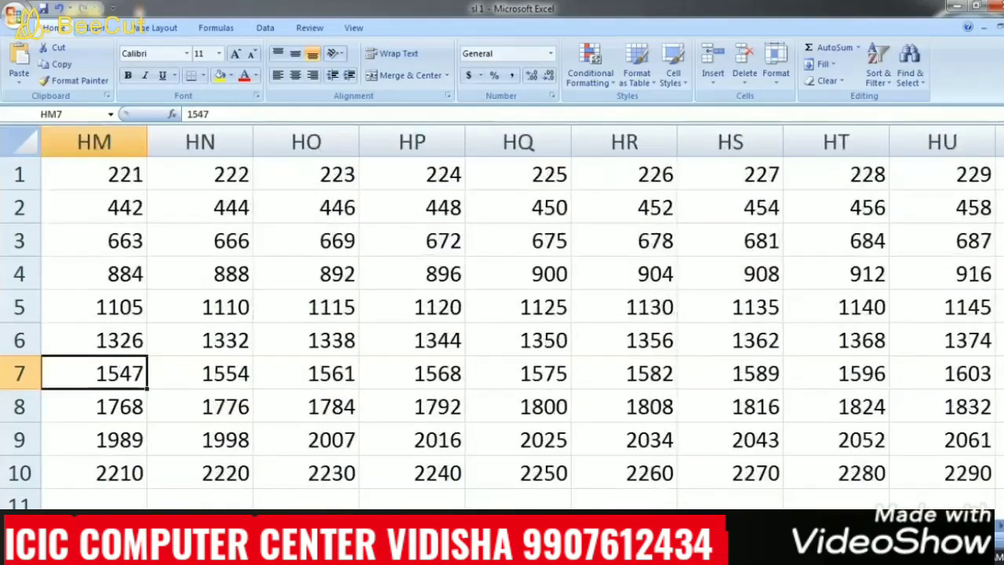
pyautogui.press('Left')
pyautogui.press('Left')
pyautogui.press('Left')
pyautogui.press('Left')
pyautogui.press('Left')
pyautogui.press('Left')
pyautogui.press('Left')
pyautogui.press('Left')
pyautogui.press('Left')
pyautogui.press('Left')
pyautogui.press('Left')
pyautogui.press('Left')
pyautogui.press('Left')
pyautogui.press('Left')
pyautogui.press('Left')
pyautogui.press('Left')
pyautogui.press('Left')
pyautogui.press('Left')
pyautogui.press('Left')
pyautogui.press('Left')
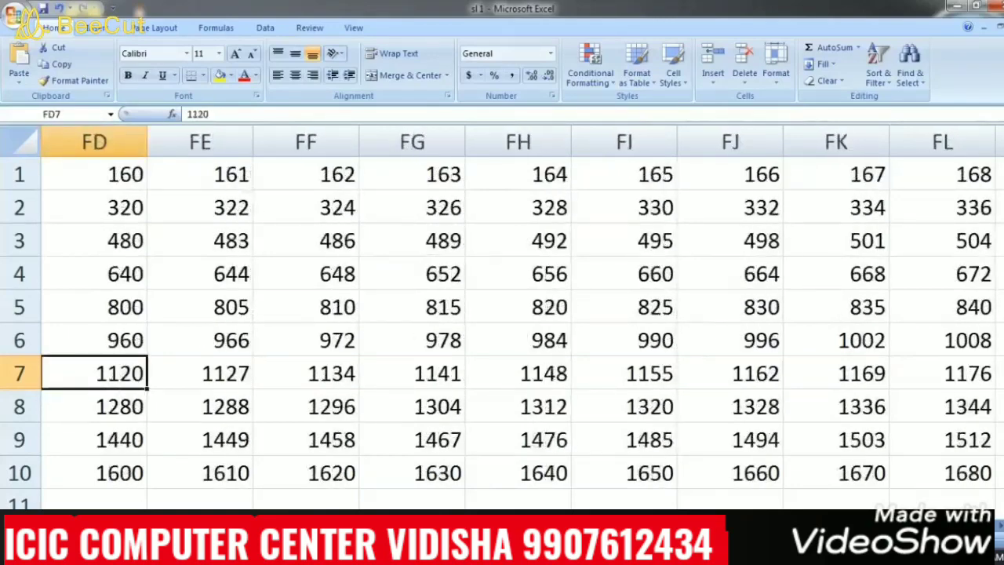
pyautogui.press('Left')
pyautogui.press('Left')
pyautogui.press('Left')
pyautogui.press('Left')
pyautogui.press('Left')
pyautogui.press('Left')
pyautogui.press('Left')
pyautogui.press('Left')
pyautogui.press('Left')
pyautogui.press('Left')
pyautogui.press('Left')
pyautogui.press('Left')
pyautogui.press('Left')
pyautogui.press('Left')
pyautogui.press('Left')
pyautogui.press('Left')
pyautogui.press('Left')
pyautogui.press('Left')
pyautogui.press('Left')
pyautogui.press('Left')
pyautogui.press('Left')
pyautogui.press('Left')
pyautogui.press('Left')
pyautogui.press('Left')
pyautogui.press('Left')
pyautogui.press('Left')
pyautogui.press('Left')
pyautogui.press('Left')
pyautogui.press('Left')
pyautogui.press('Left')
pyautogui.press('Left')
pyautogui.press('Left')
pyautogui.press('Left')
pyautogui.press('Left')
pyautogui.press('Left')
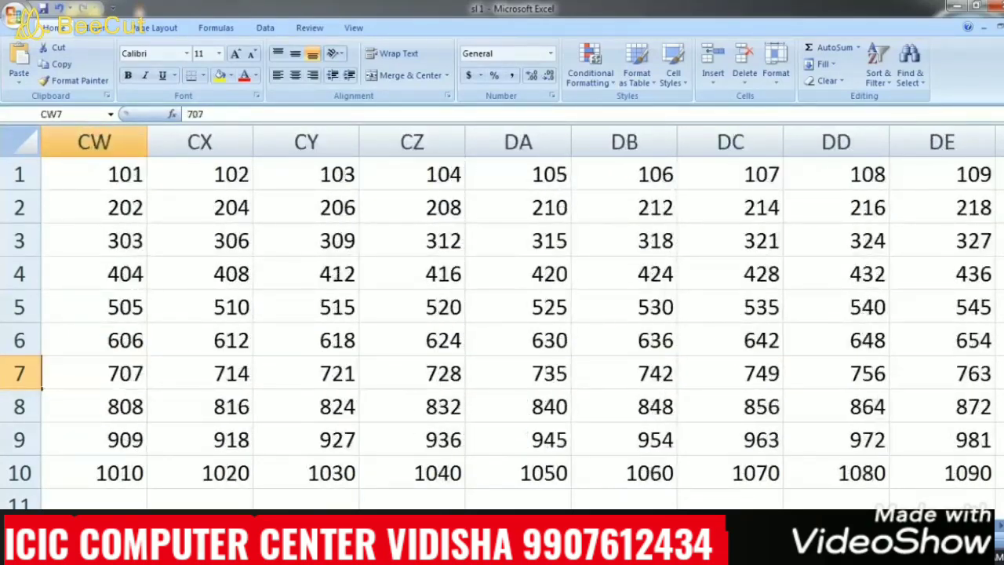
# Step: Examine the filled multiplication tables in rows 1 to 10 from column CW back to column A
pyautogui.press('Left')
pyautogui.press('Left')
pyautogui.press('Left')
pyautogui.press('Left')
pyautogui.press('Left')
pyautogui.press('Left')
pyautogui.press('Left')
pyautogui.press('Left')
pyautogui.press('Left')
pyautogui.press('Left')
pyautogui.press('Left')
pyautogui.press('Left')
pyautogui.press('Left')
pyautogui.press('Left')
pyautogui.press('Left')
pyautogui.press('Left')
pyautogui.press('Left')
pyautogui.press('Left')
pyautogui.press('Left')
pyautogui.press('Left')
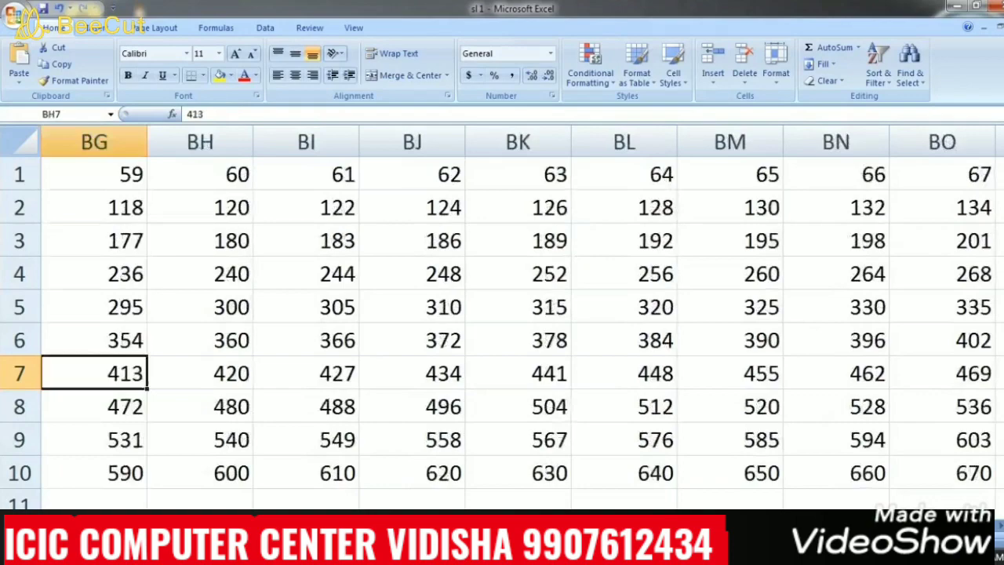
pyautogui.press('Left')
pyautogui.press('Left')
pyautogui.press('Left')
pyautogui.press('Left')
pyautogui.press('Left')
pyautogui.press('Left')
pyautogui.press('Left')
pyautogui.press('Left')
pyautogui.press('Left')
pyautogui.press('Left')
pyautogui.press('Left')
pyautogui.press('Left')
pyautogui.press('Left')
pyautogui.press('Left')
pyautogui.press('Left')
pyautogui.press('Left')
pyautogui.press('Left')
pyautogui.press('Left')
pyautogui.press('Left')
pyautogui.press('Left')
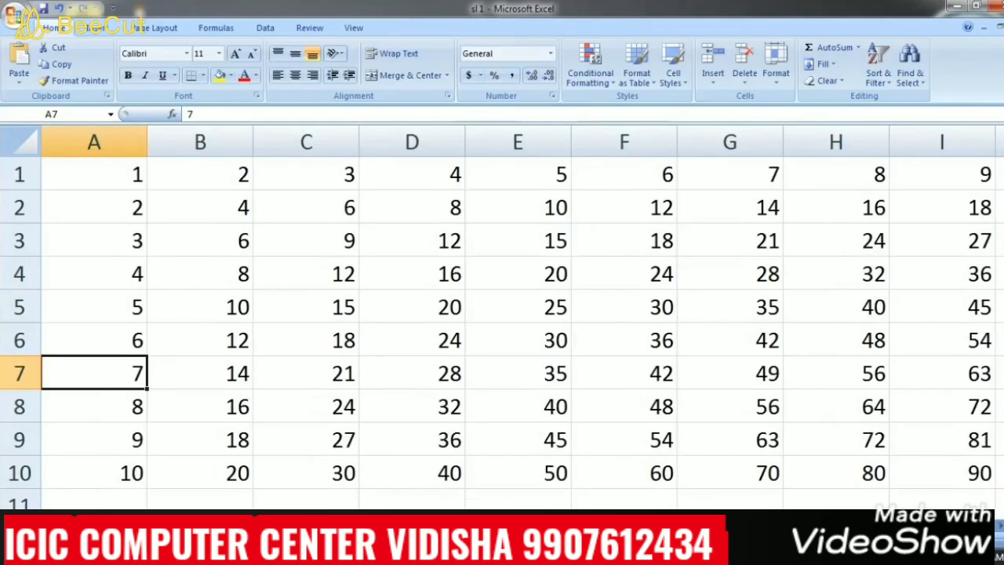
# Step: Clear all the multiplication tables in A1:SF10 from the worksheet
pyautogui.hotkey('ctrl', 'a')
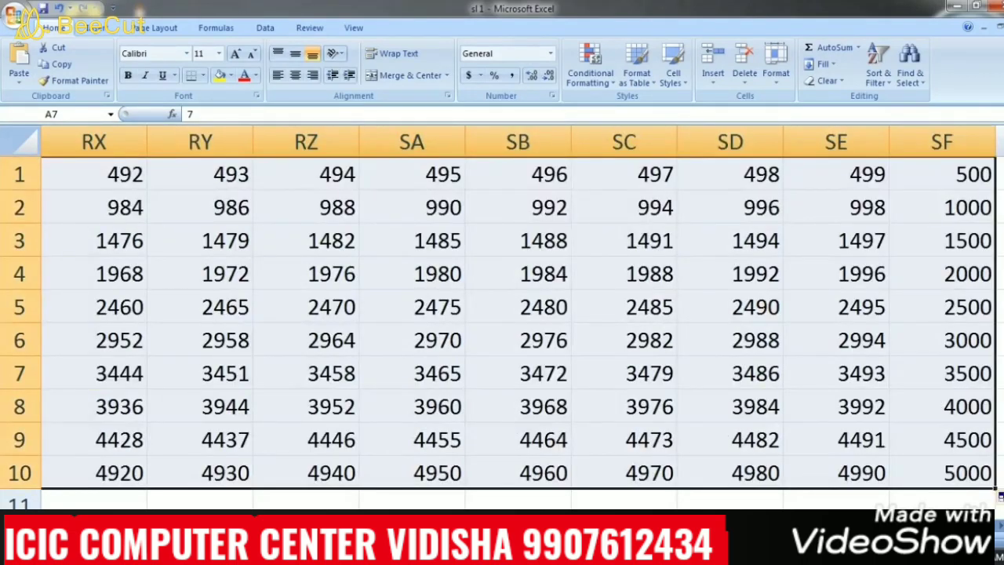
pyautogui.press('Delete')
pyautogui.click(412, 373)
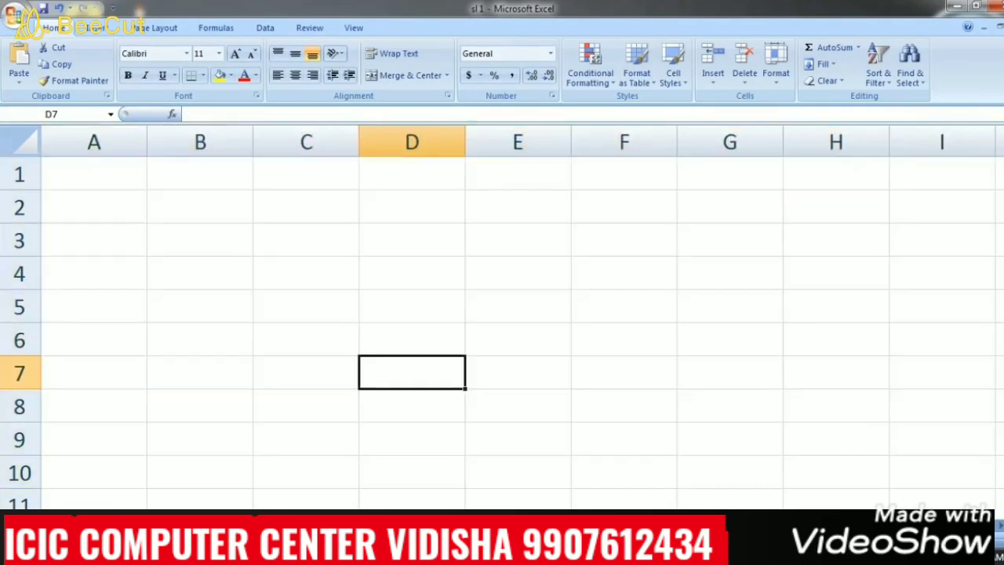
# Step: Enter 231 in A1 and 237 in A2, and fill the series down to A10
pyautogui.press('Left')
pyautogui.press('Left')
pyautogui.press('Left')
pyautogui.press('Up')
pyautogui.press('Up')
pyautogui.press('Up')
pyautogui.press('Up')
pyautogui.press('Up')
pyautogui.press('Up')
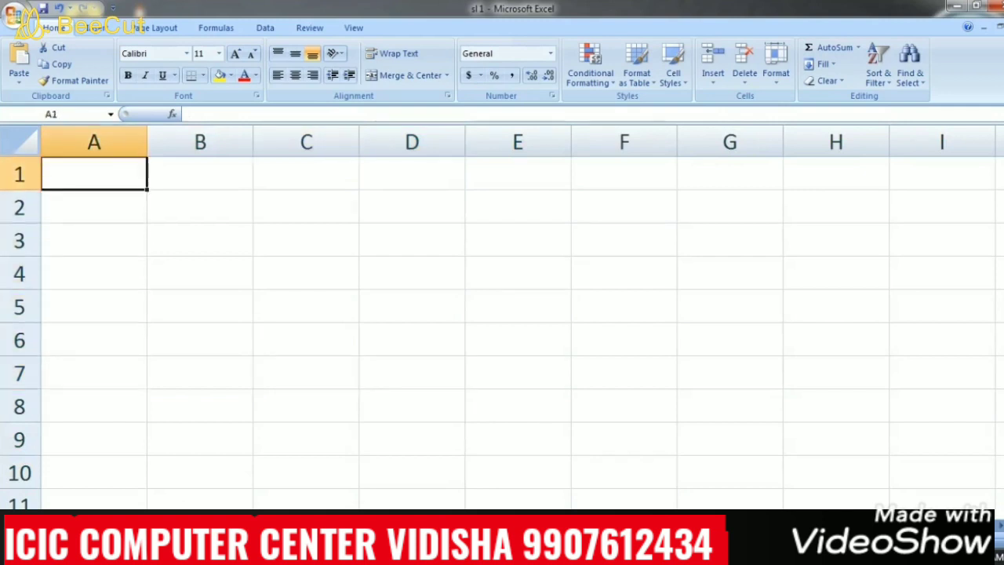
pyautogui.write('231')
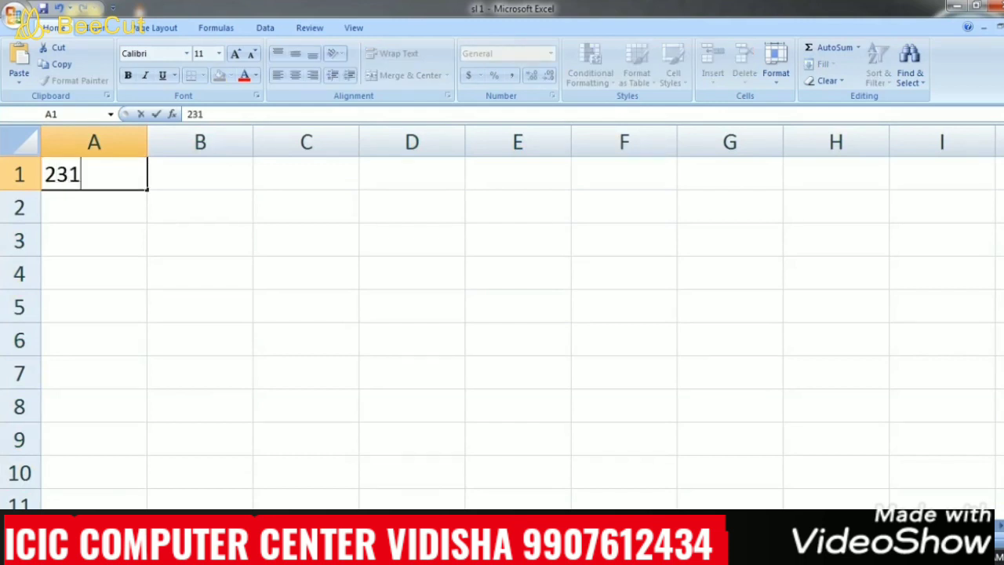
pyautogui.press('Return')
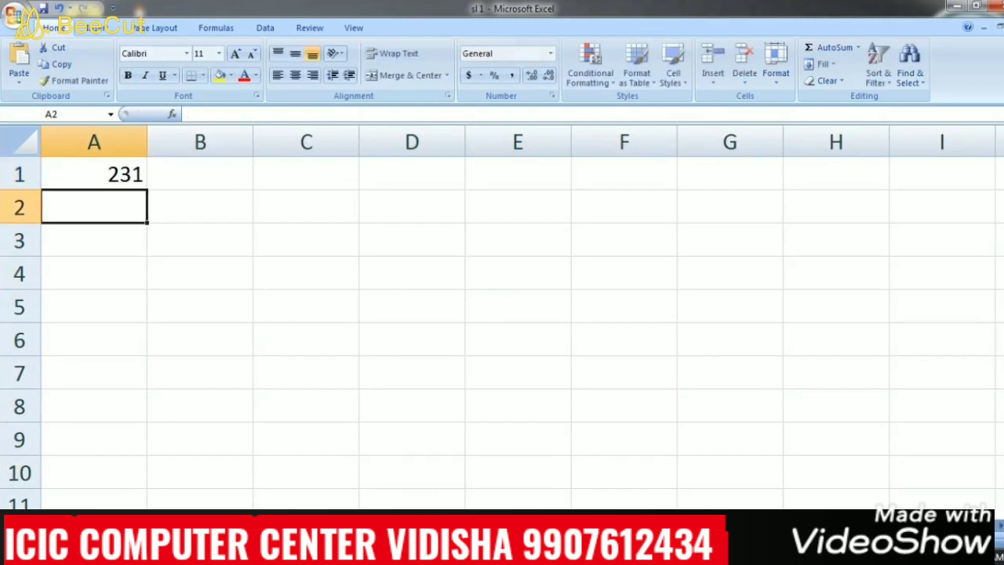
pyautogui.write('237')
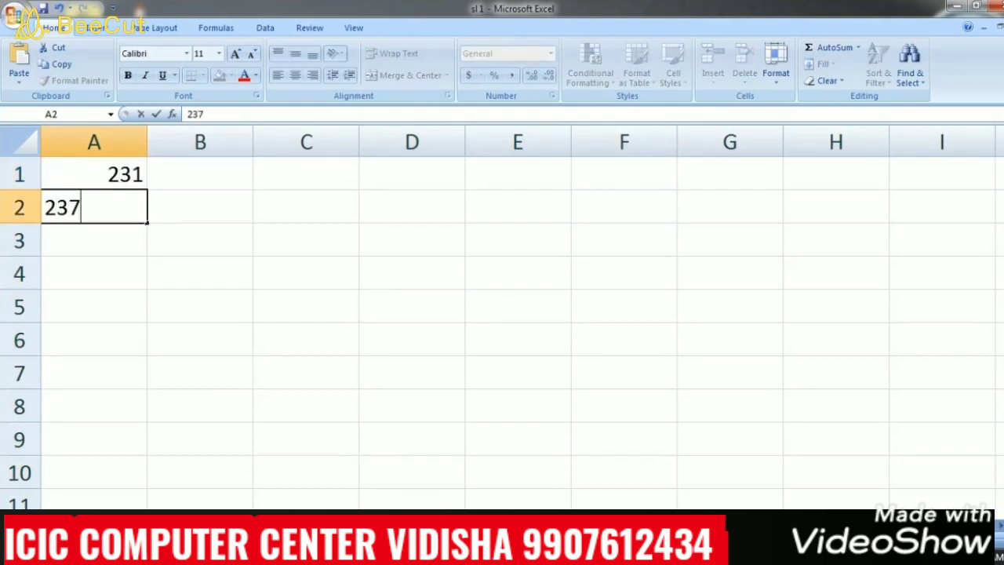
pyautogui.press('Return')
pyautogui.moveTo(94, 174); pyautogui.dragTo(148, 484)
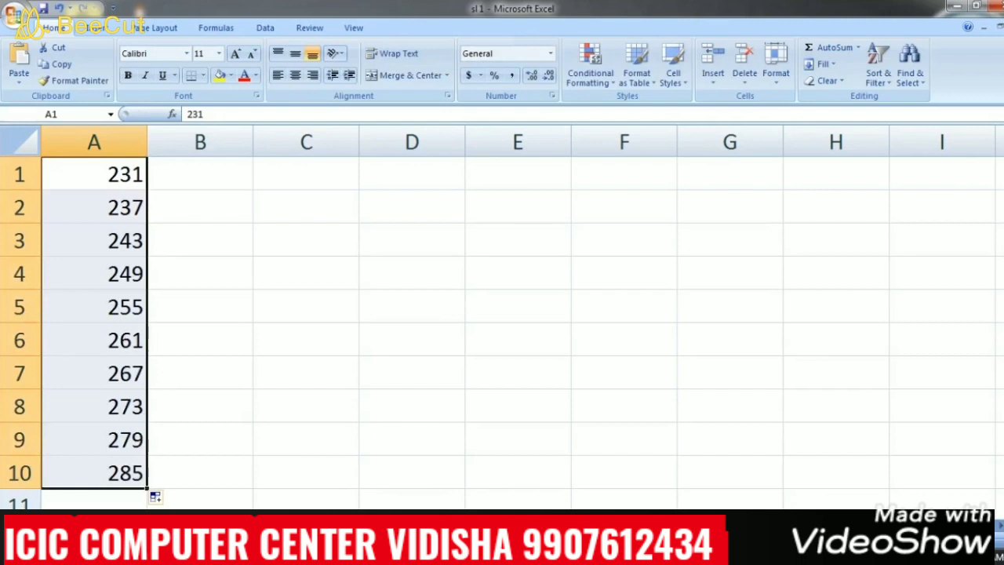
pyautogui.click(412, 273)
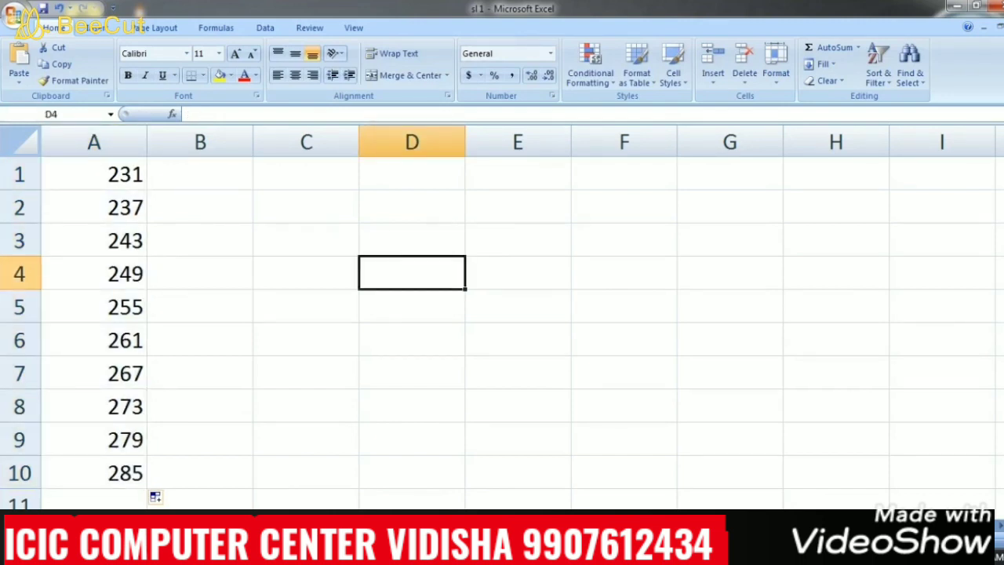
# Step: Enter 69, 612 and 619 in B1:B3, and fill the series from B2:B3 down to B10
pyautogui.click(200, 174)
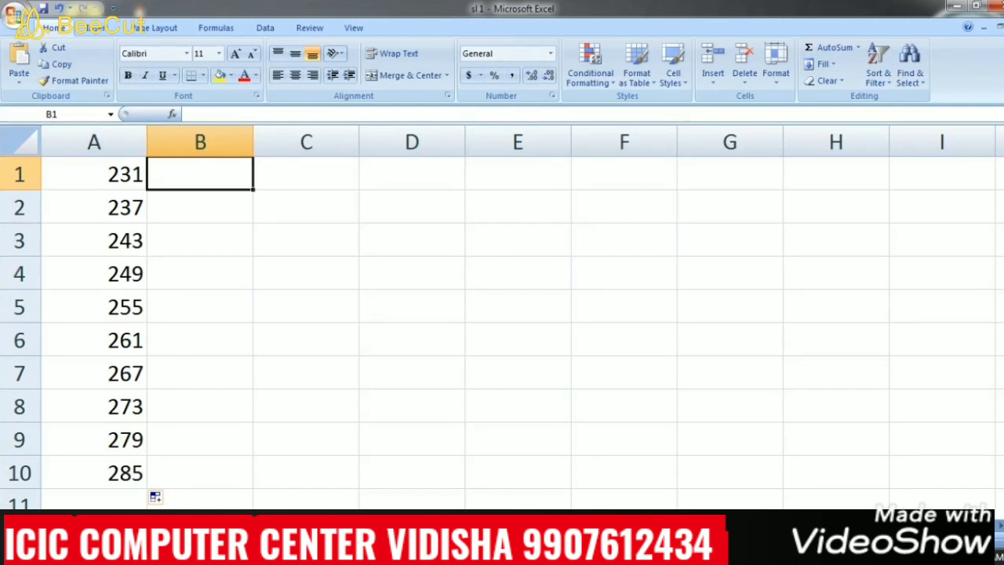
pyautogui.write('69')
pyautogui.press('Return')
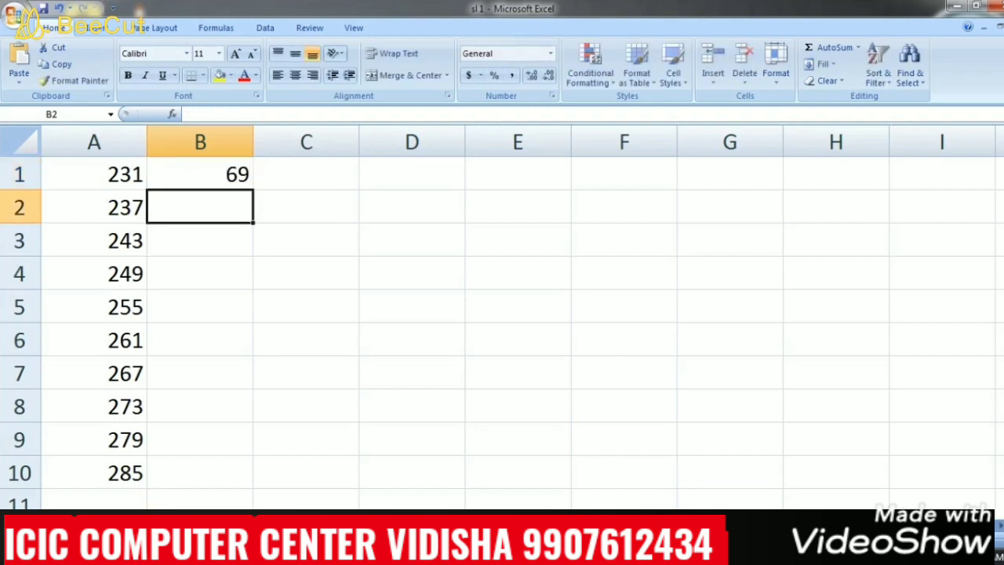
pyautogui.write('612')
pyautogui.press('Return')
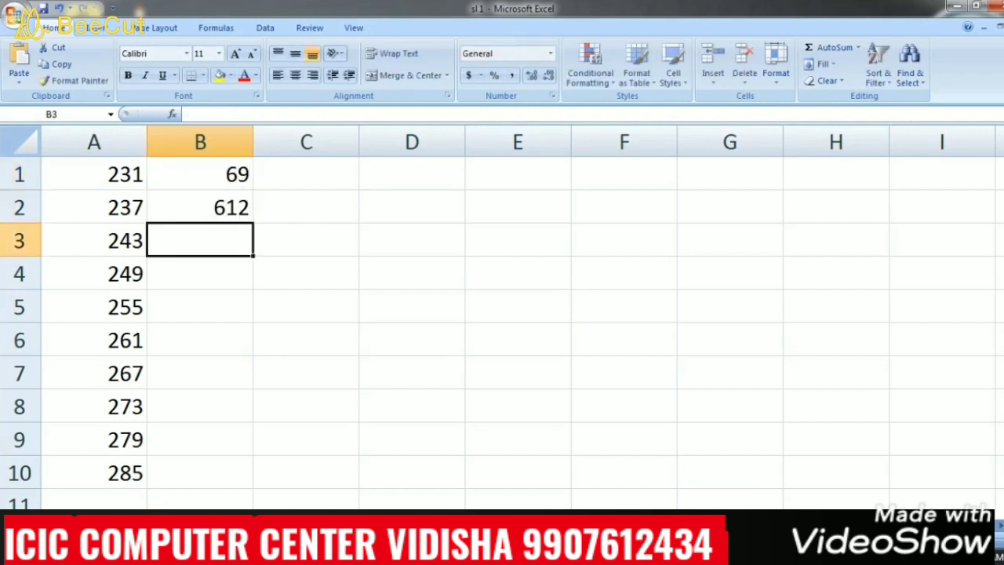
pyautogui.write('619')
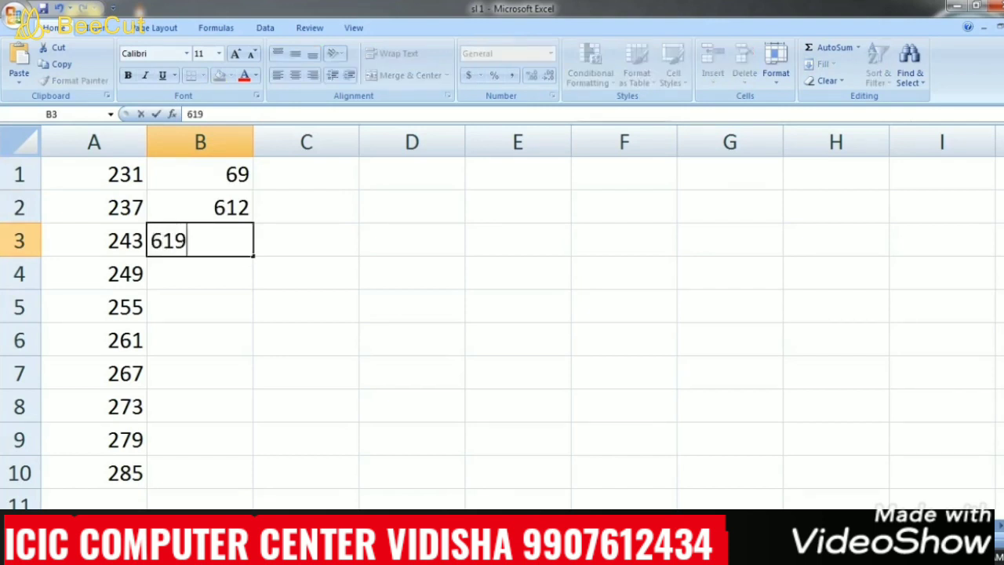
pyautogui.click(306, 373)
pyautogui.moveTo(200, 208); pyautogui.dragTo(200, 241)
pyautogui.moveTo(253, 256); pyautogui.dragTo(253, 470)
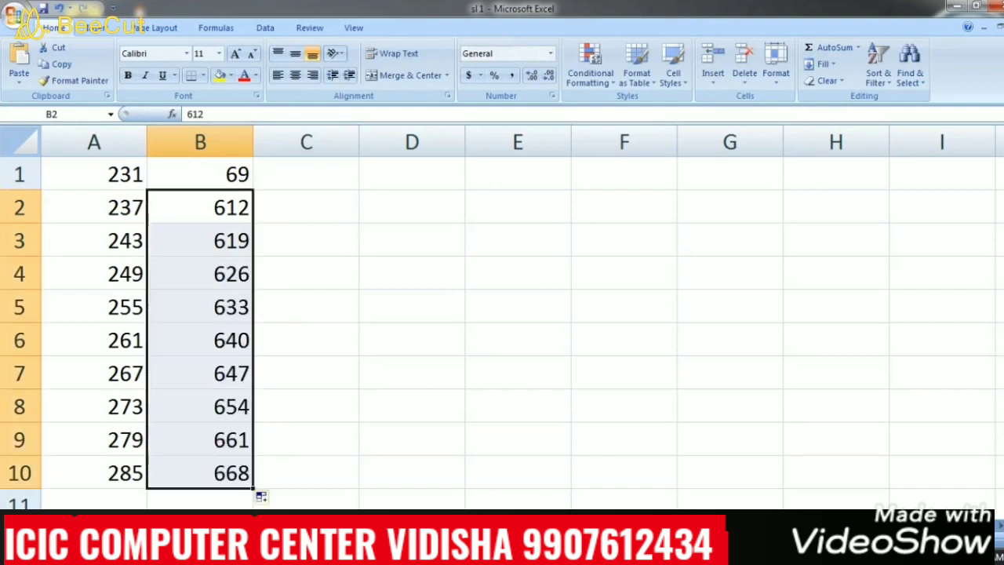
pyautogui.click(412, 273)
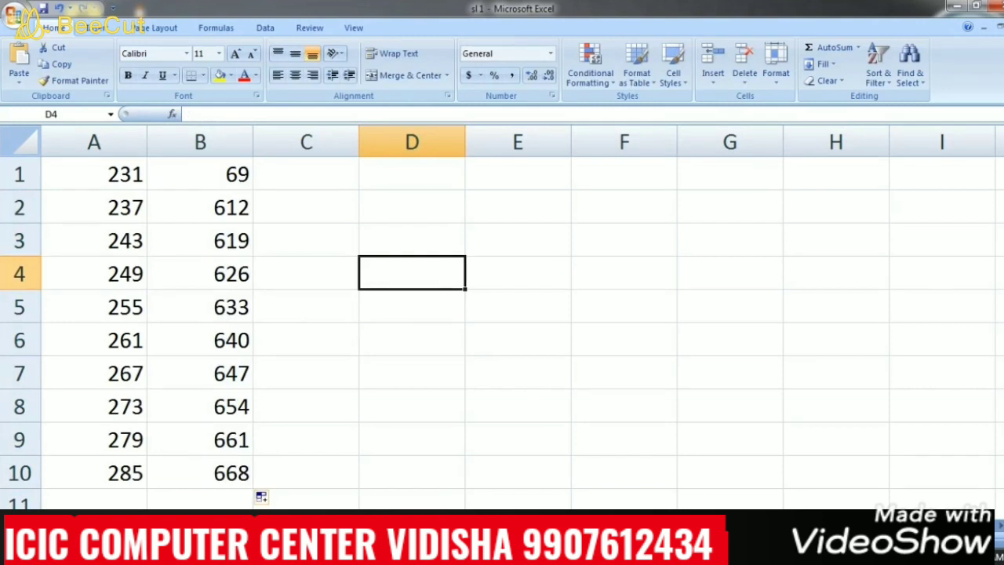
# Step: Multiply the first two columns with the formula =A1*B1 in C1, and fill it down to C10
pyautogui.click(306, 175)
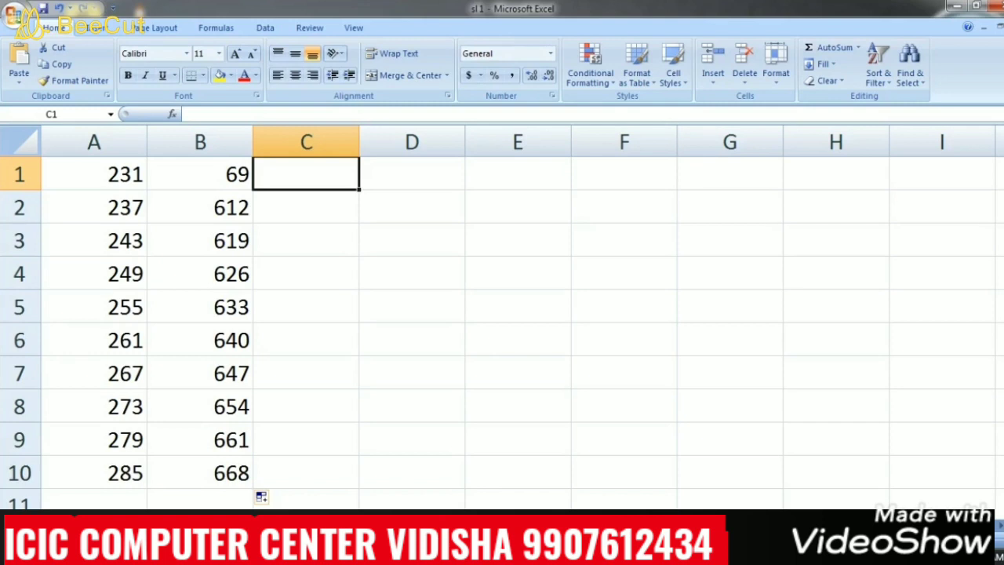
pyautogui.write('=')
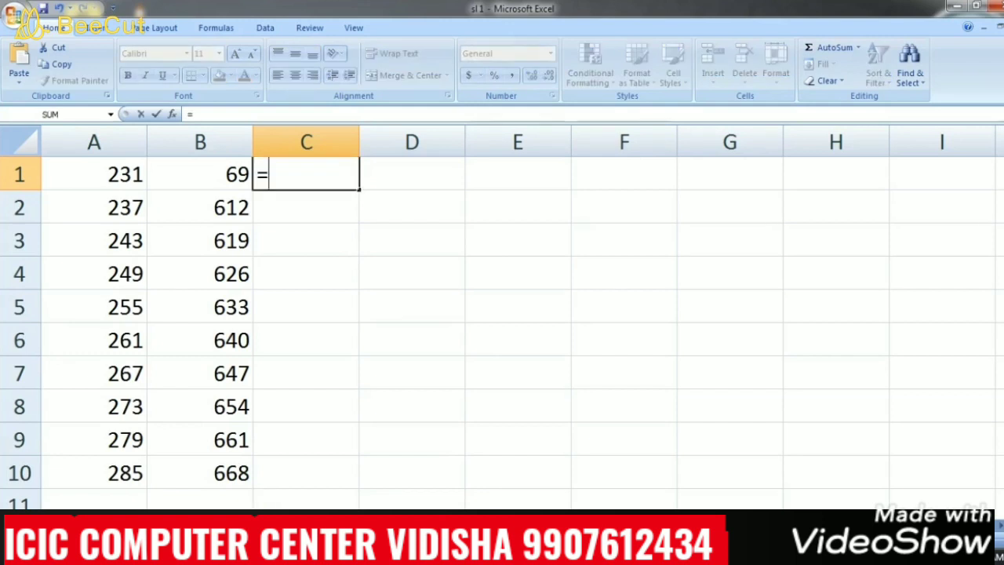
pyautogui.write('A1*')
pyautogui.click(200, 174)
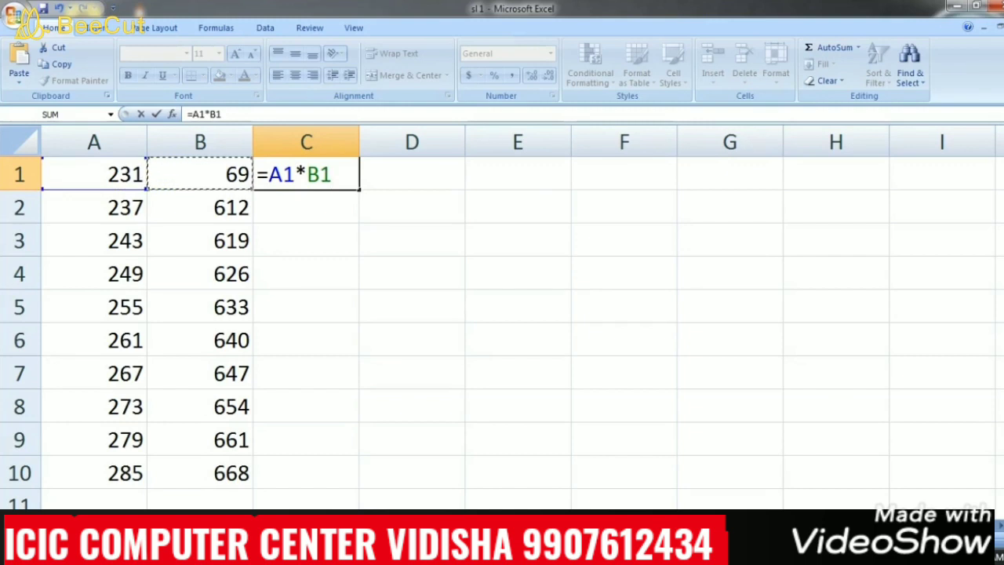
pyautogui.press('Return')
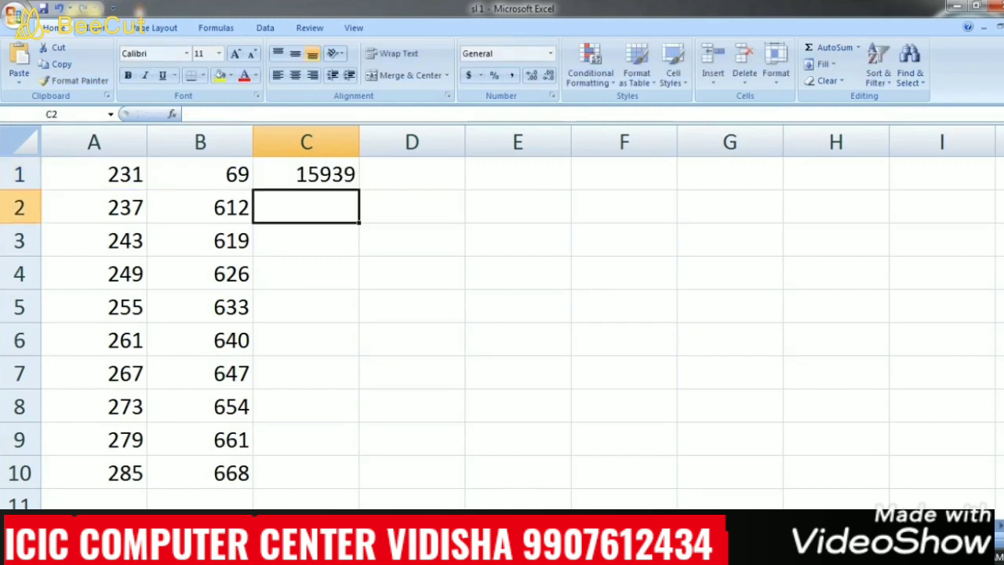
pyautogui.click(306, 174)
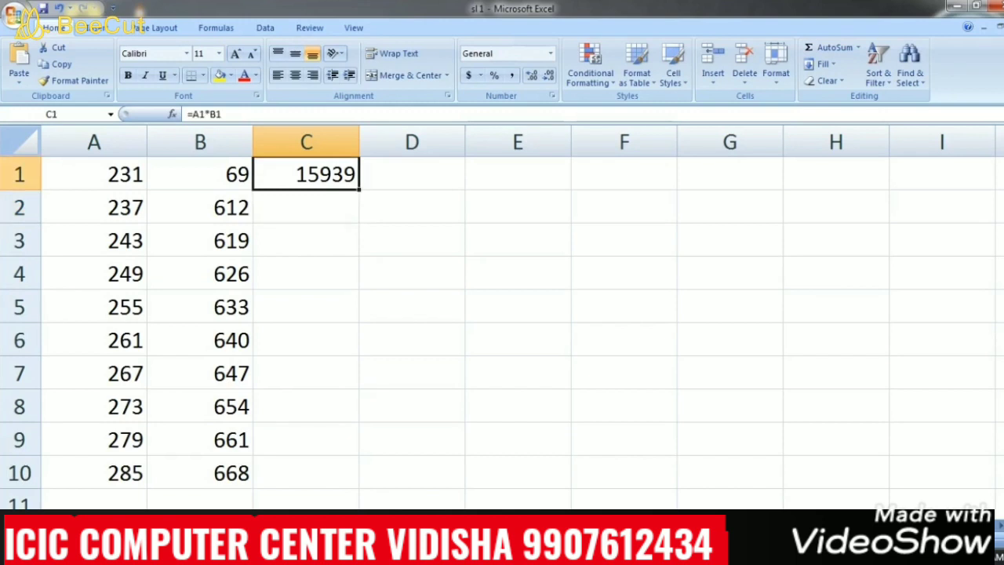
pyautogui.moveTo(359, 190); pyautogui.dragTo(359, 475)
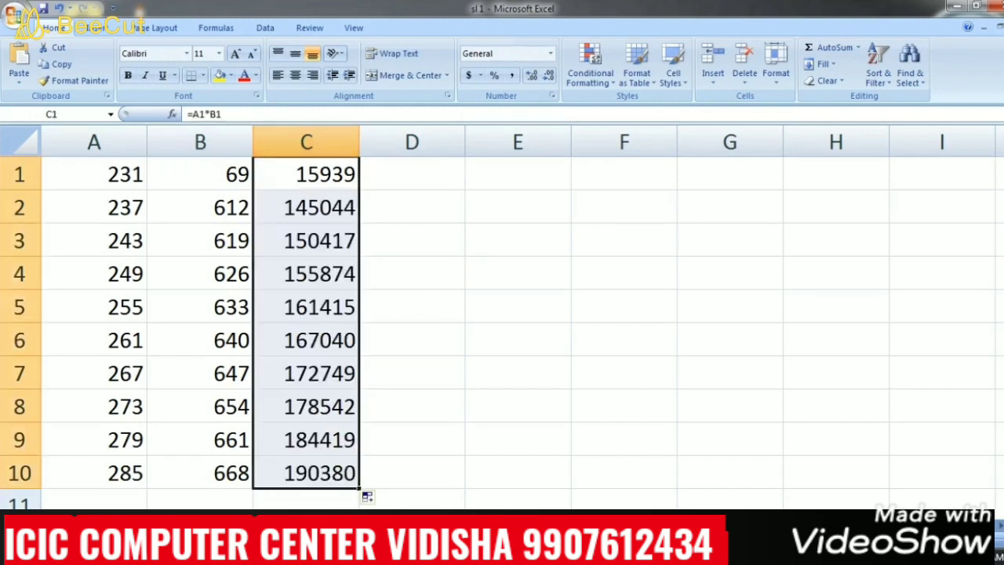
pyautogui.click(412, 240)
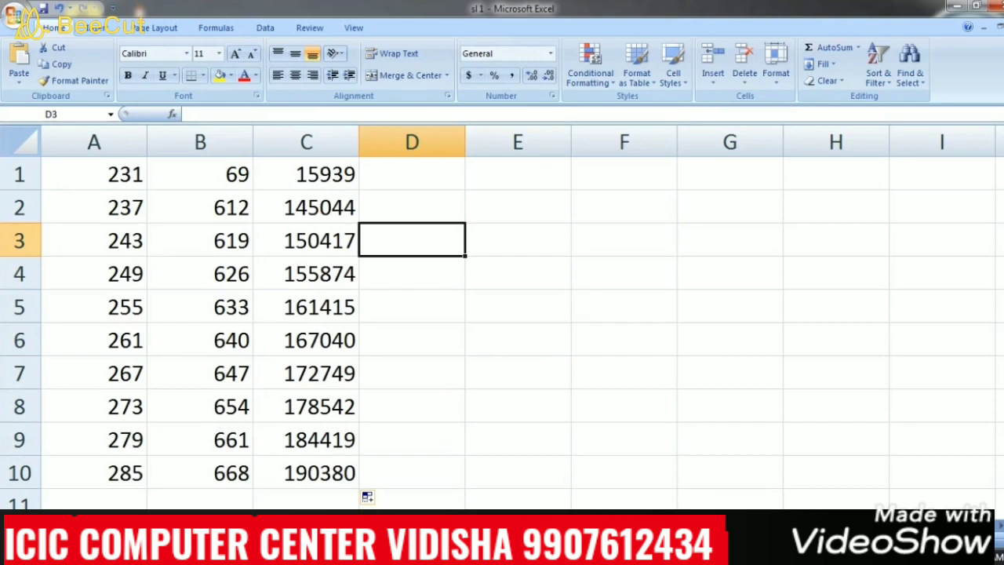
pyautogui.click(412, 207)
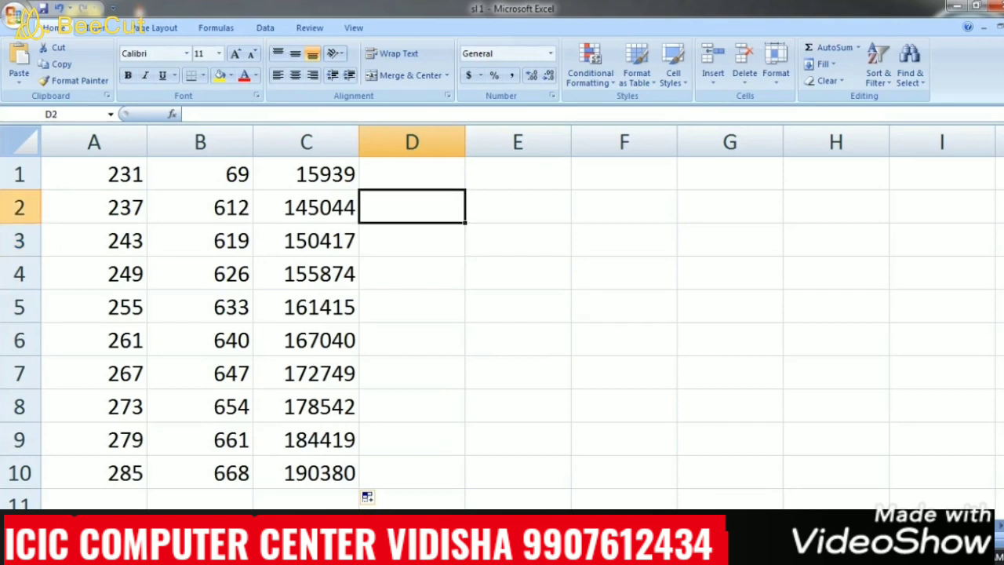
pyautogui.click(412, 307)
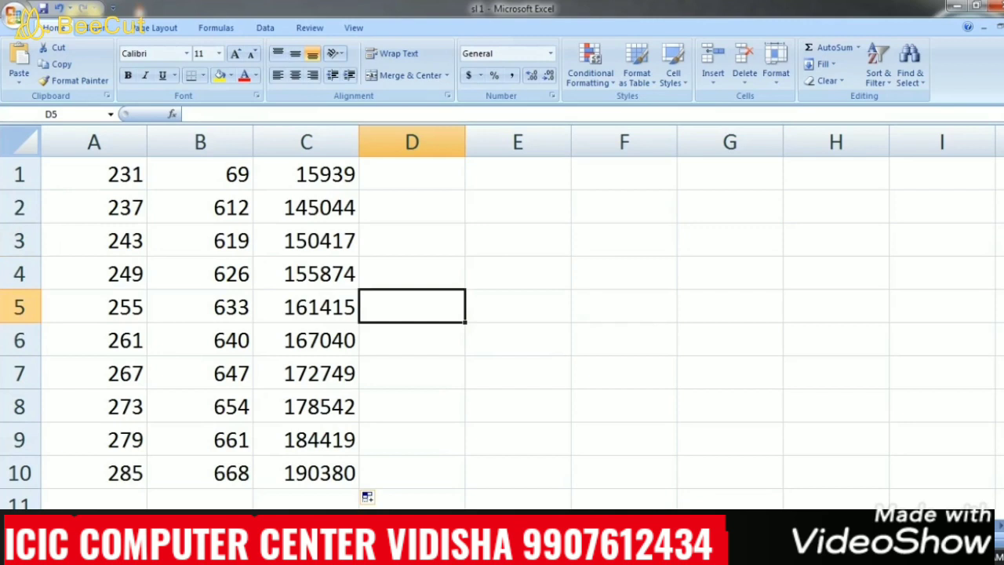
pyautogui.click(412, 174)
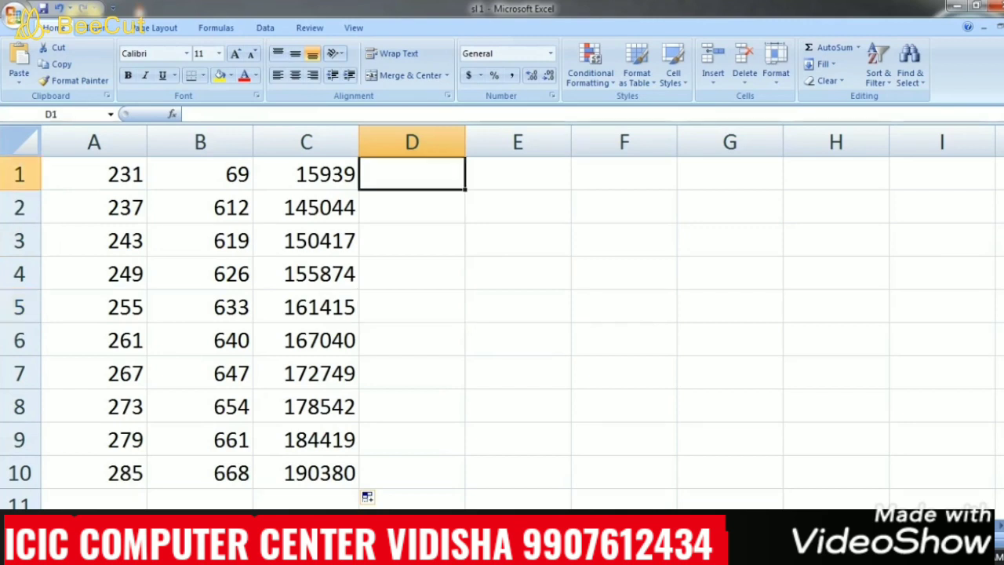
# Step: Clear the multiplication formulas from C1:C10
pyautogui.moveTo(306, 174); pyautogui.dragTo(306, 473)
pyautogui.press('Delete')
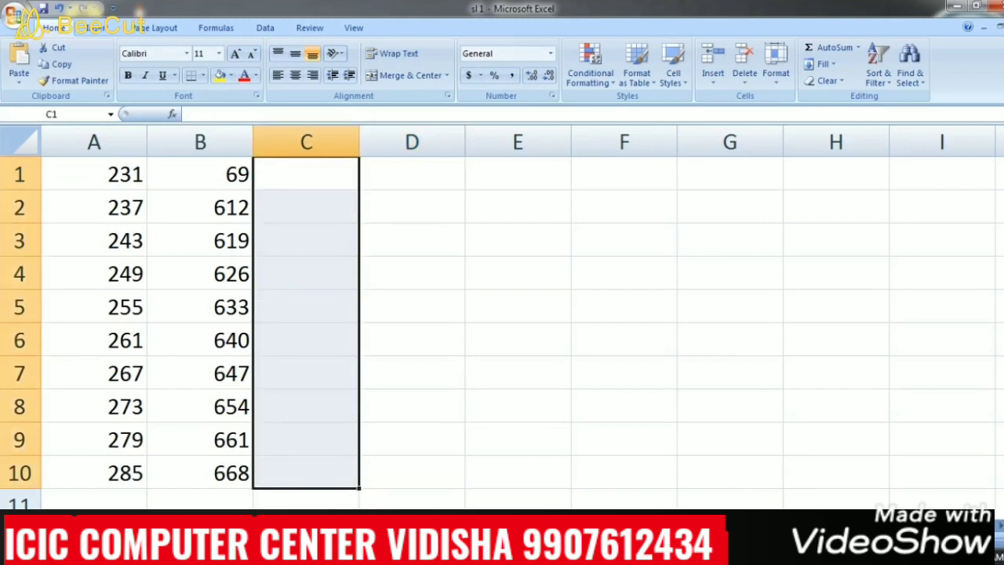
pyautogui.click(306, 373)
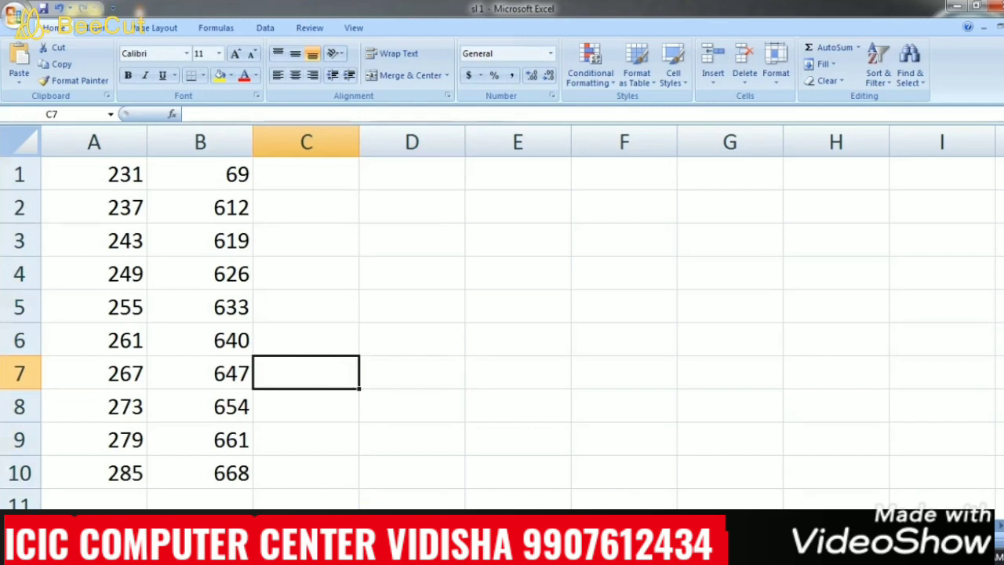
# Step: Replace B1 with 2 and B2 with 4, and fill the series down to B10
pyautogui.click(200, 174)
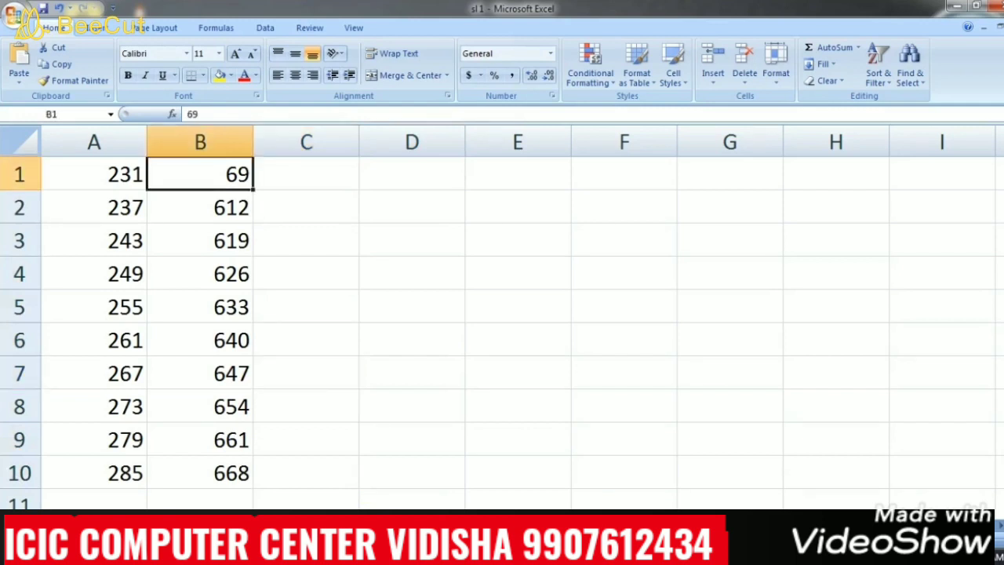
pyautogui.write('2')
pyautogui.press('Return')
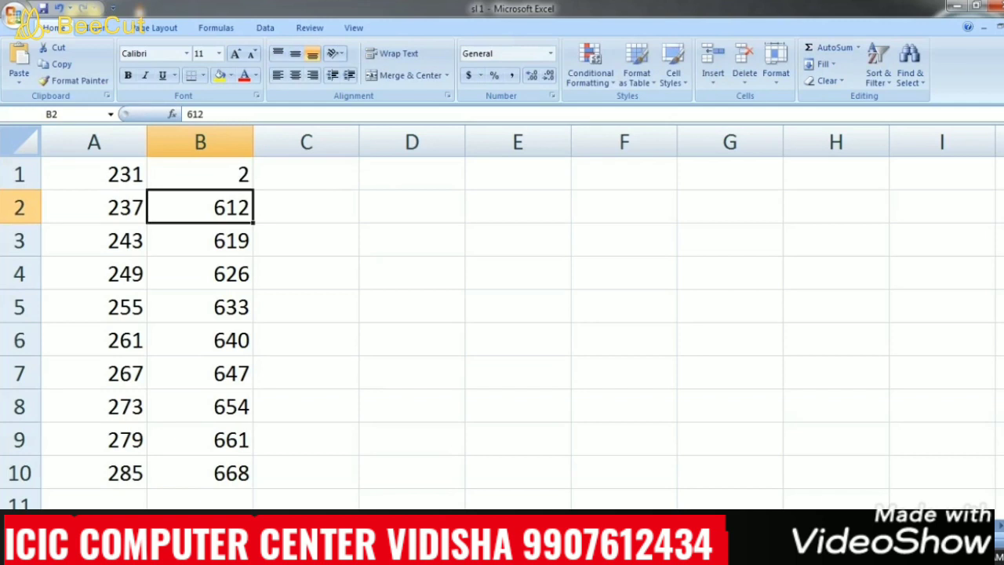
pyautogui.write('4')
pyautogui.press('Return')
pyautogui.moveTo(200, 174); pyautogui.dragTo(261, 496)
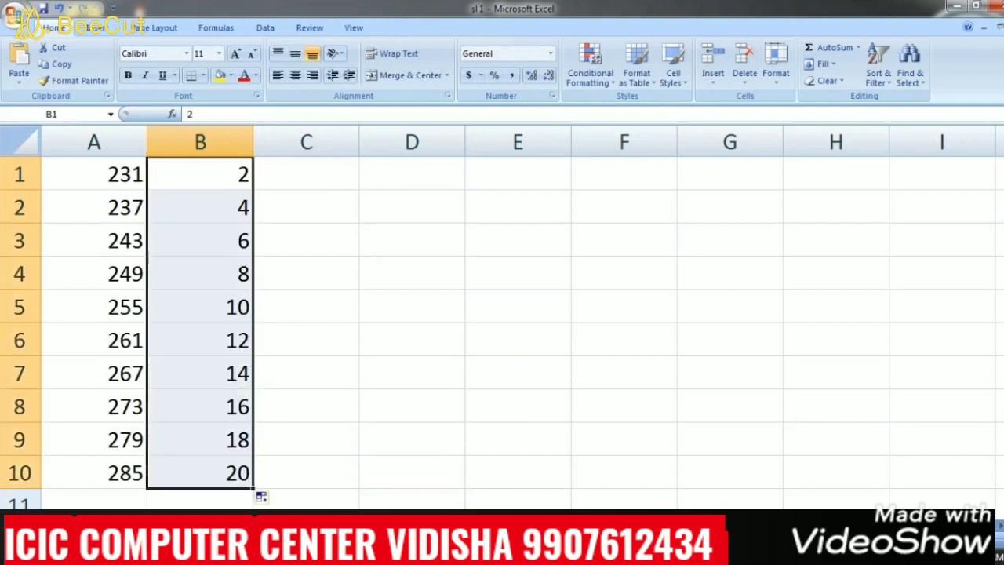
pyautogui.click(306, 339)
# Step: Divide the first column by the second with the formula =A1/B1 in C1, and fill it down to C10
pyautogui.click(306, 174)
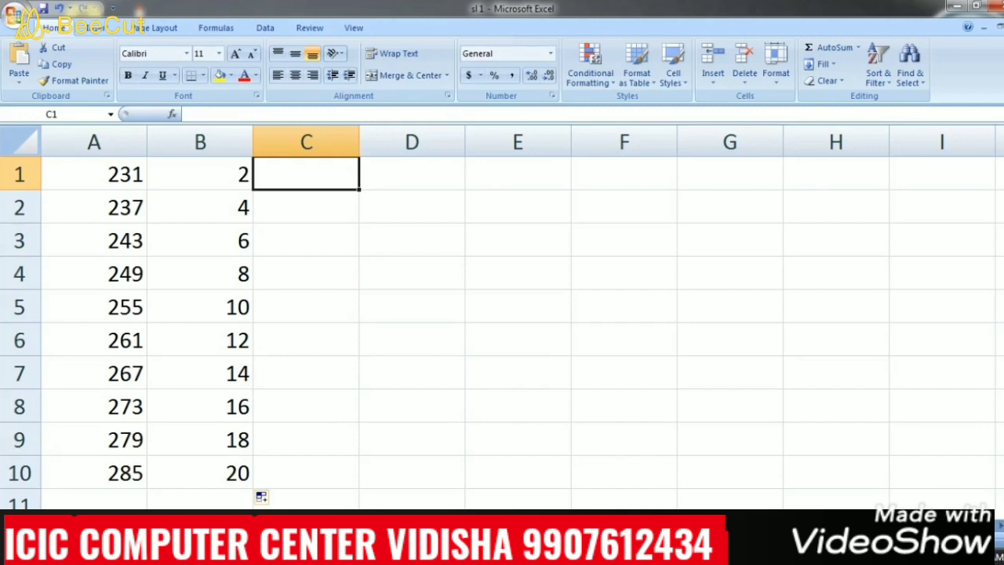
pyautogui.write('=')
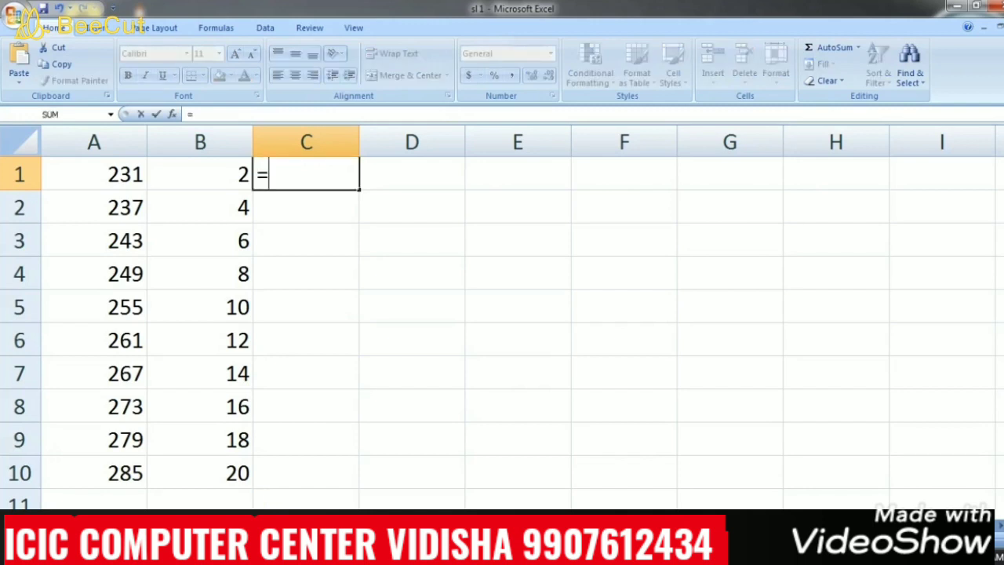
pyautogui.write('A1')
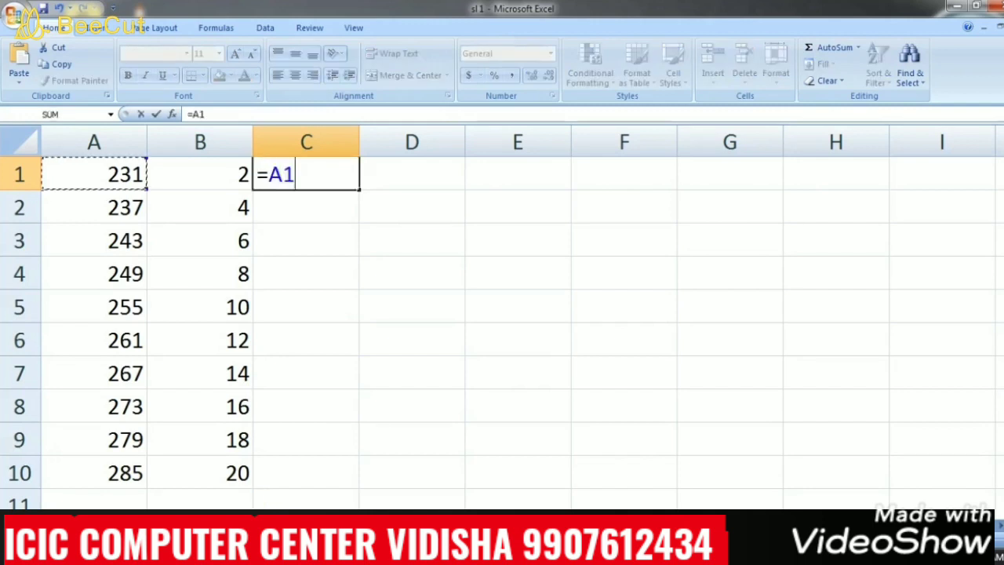
pyautogui.write('/B1')
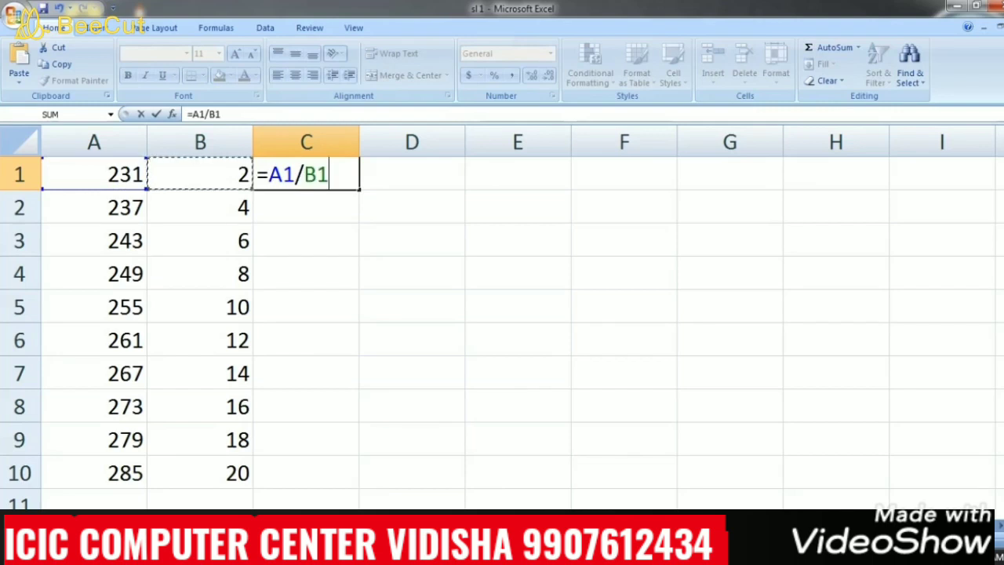
pyautogui.press('Return')
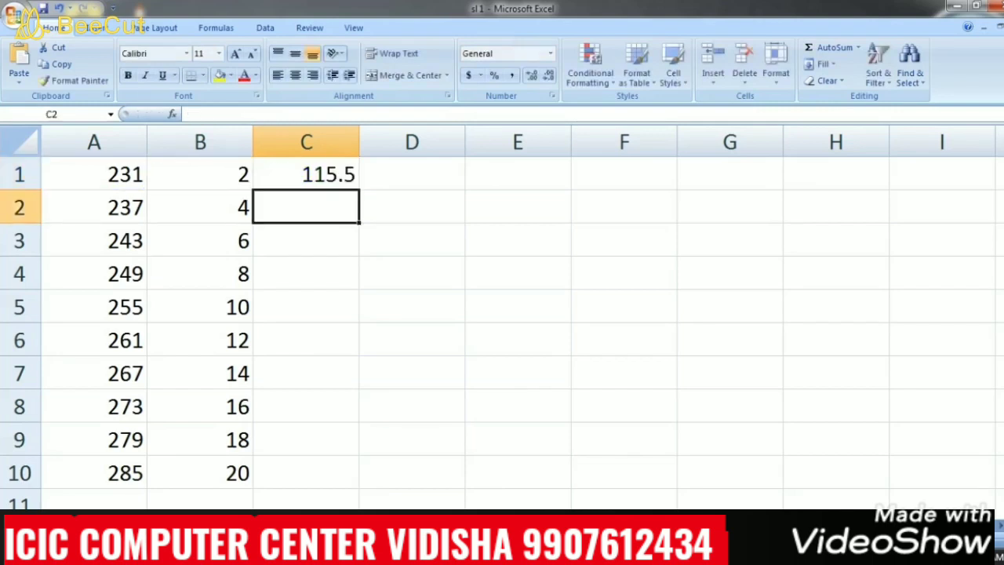
pyautogui.click(306, 175)
pyautogui.moveTo(359, 189); pyautogui.dragTo(359, 488)
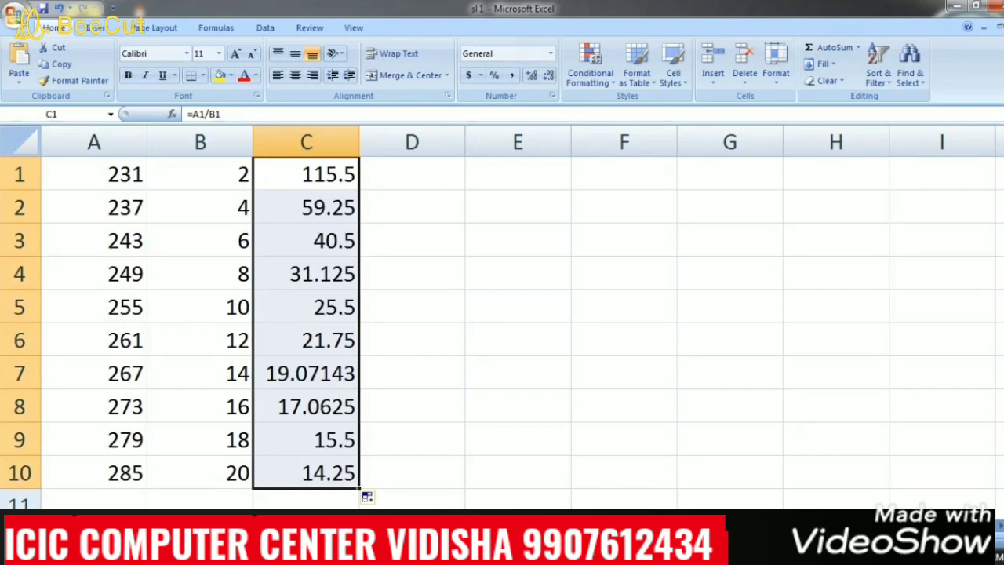
pyautogui.click(517, 373)
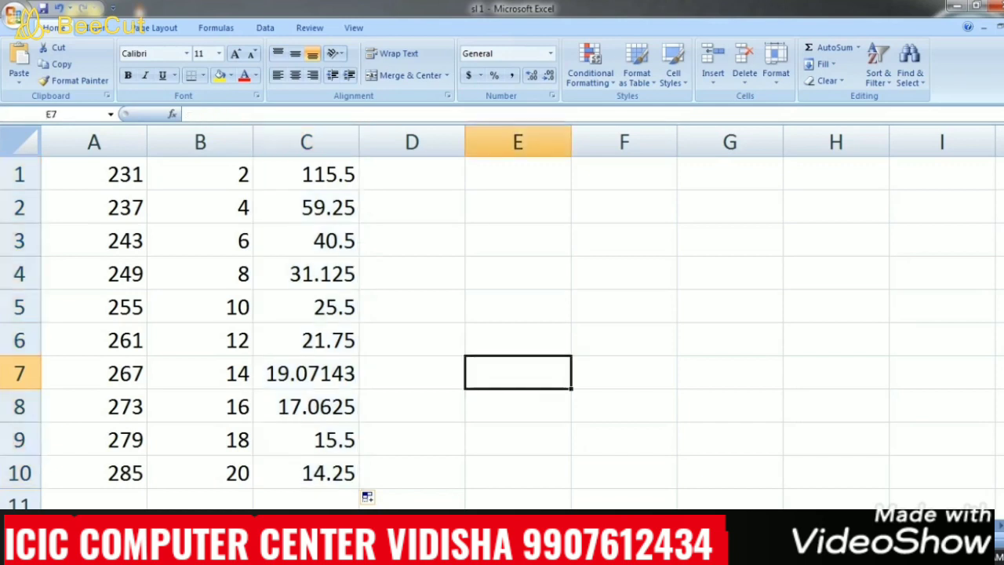
pyautogui.click(518, 307)
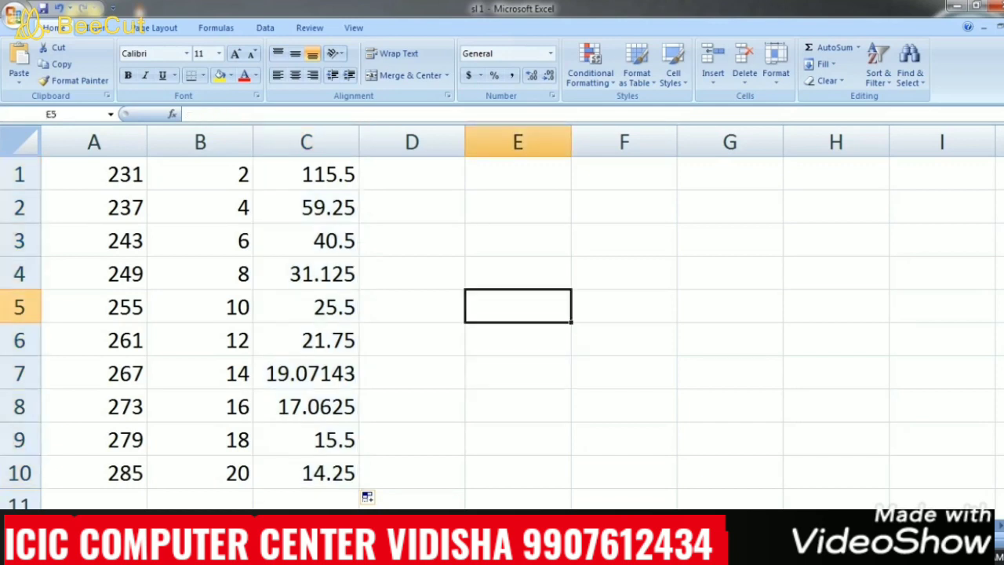
# Step: Clear the division formulas from C1:C10
pyautogui.moveTo(306, 175); pyautogui.dragTo(306, 473)
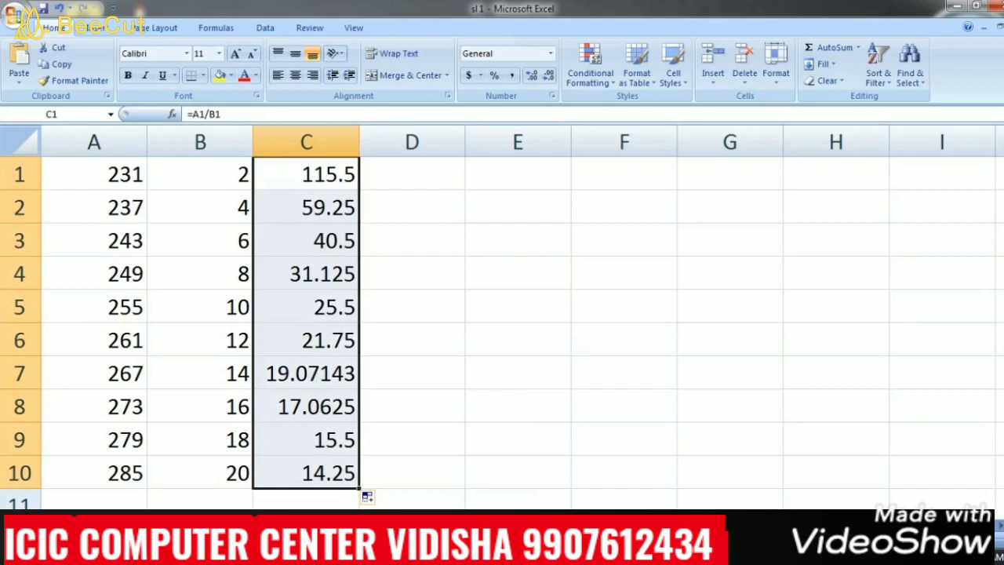
pyautogui.press('Delete')
pyautogui.click(518, 406)
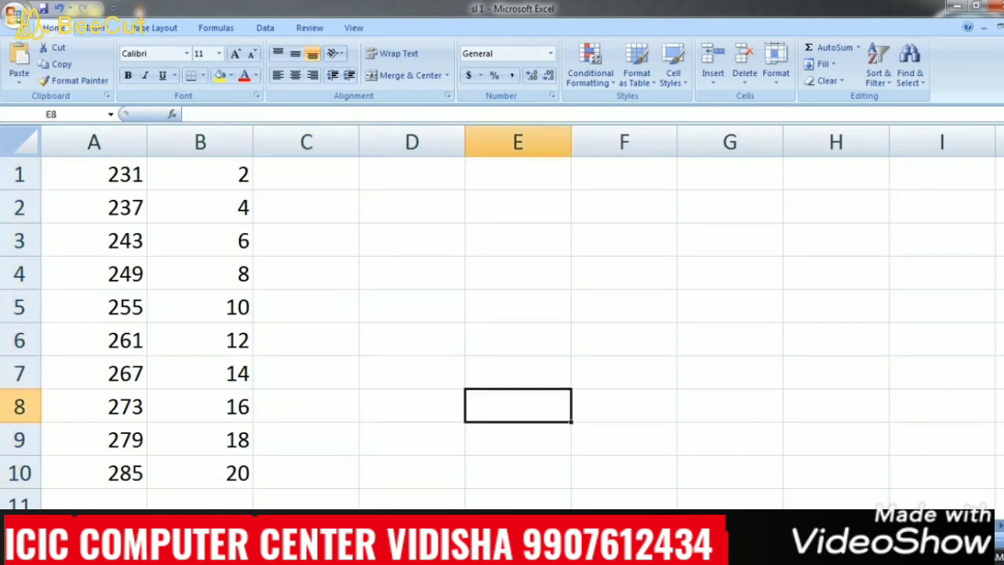
# Step: Subtract the second column from the first with the formula =A1-B1 in C1, and fill it down to C10
pyautogui.click(306, 174)
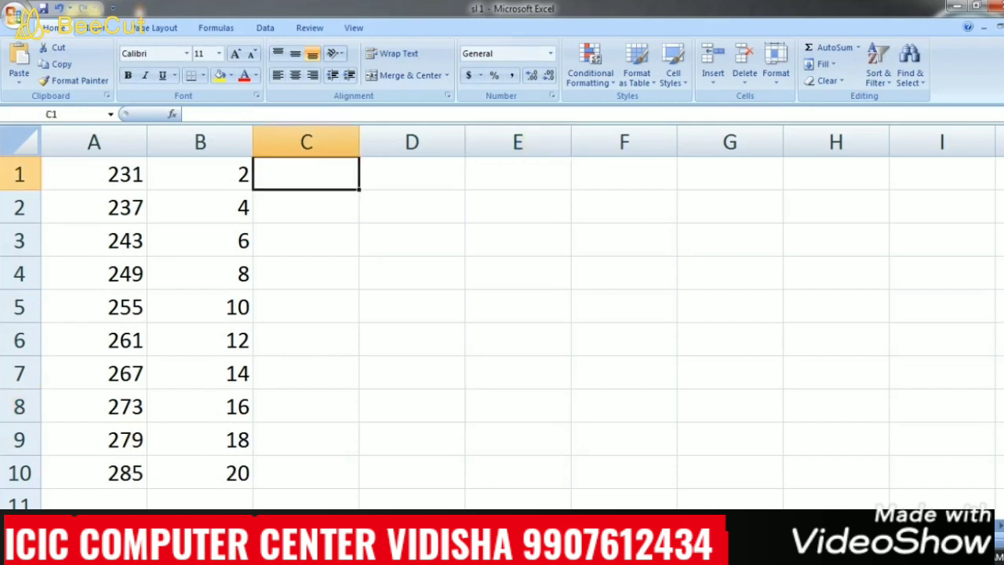
pyautogui.write('=')
pyautogui.click(94, 174)
pyautogui.write('-')
pyautogui.click(200, 174)
pyautogui.press('Return')
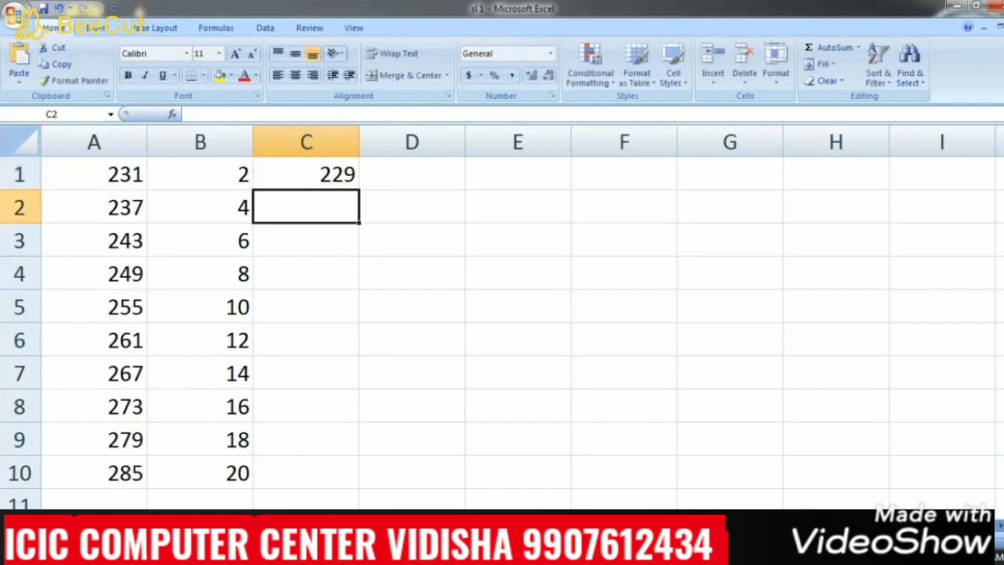
pyautogui.click(306, 174)
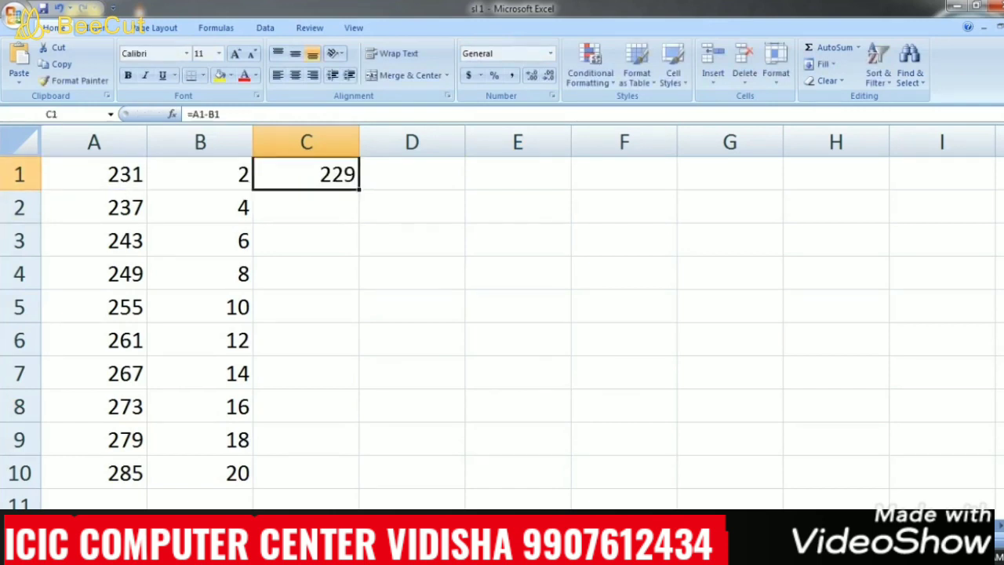
pyautogui.moveTo(359, 189); pyautogui.dragTo(359, 488)
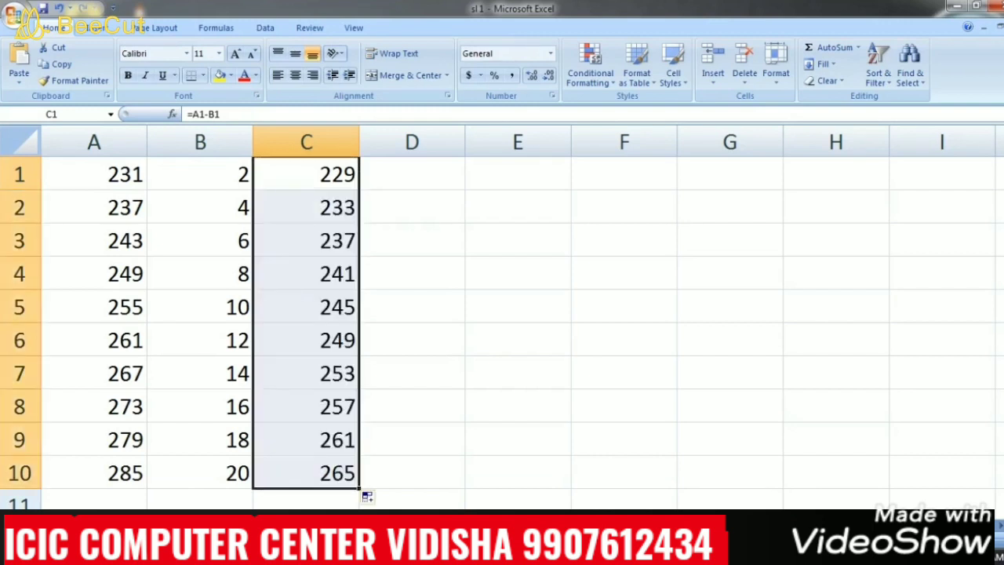
# Step: Try 5 and 105 in B1 to test how the subtraction formula in C1 recalculates
pyautogui.click(200, 174)
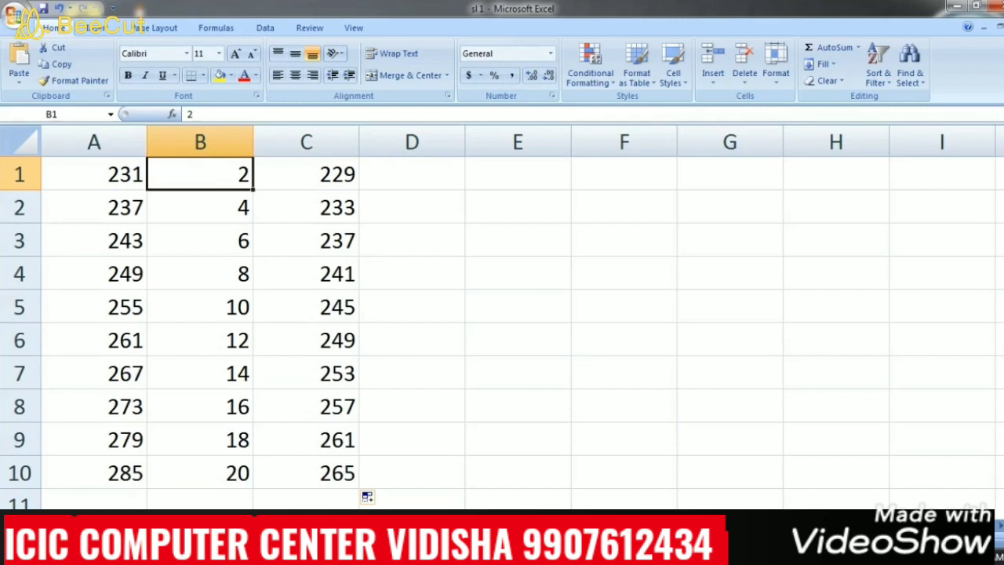
pyautogui.write('5')
pyautogui.press('Return')
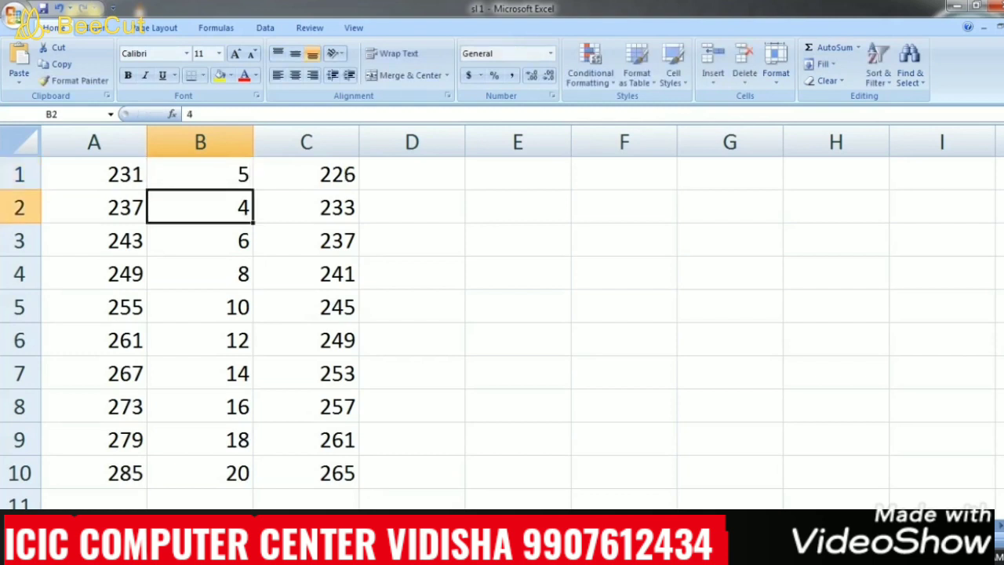
pyautogui.press('Up')
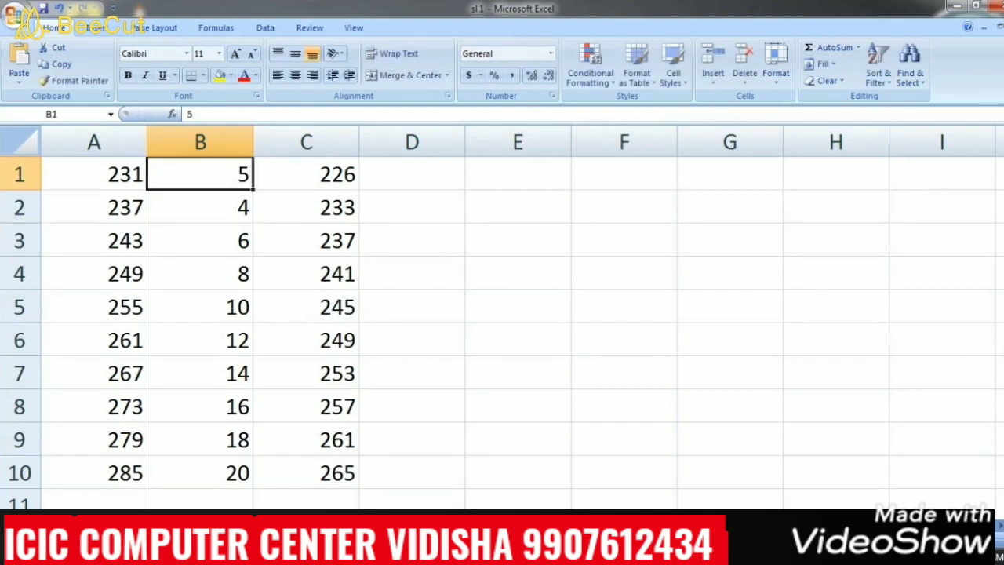
pyautogui.write('105')
pyautogui.press('Return')
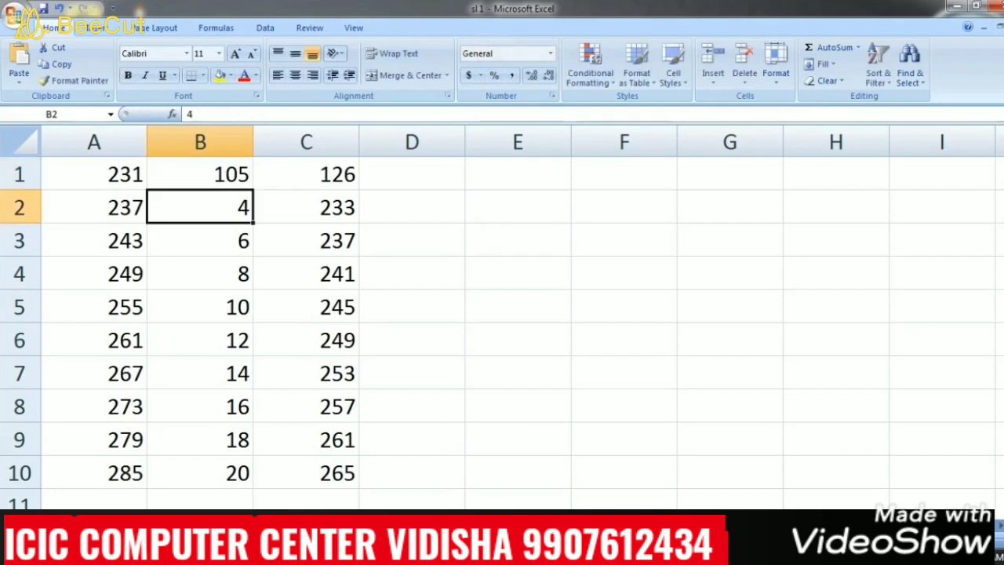
# Step: Set B1 to 210, and check the subtraction formula in C2
pyautogui.press('Up')
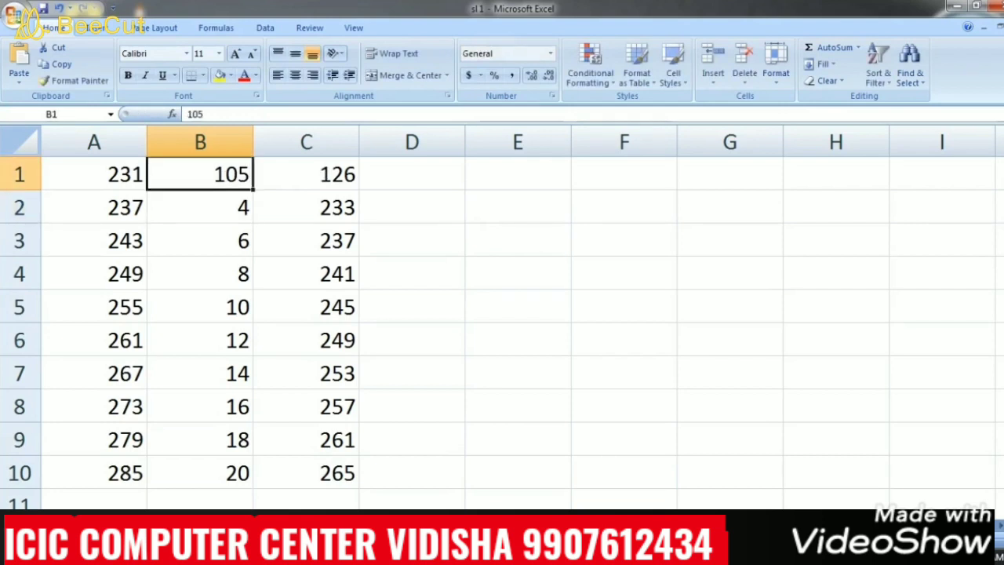
pyautogui.write('210')
pyautogui.press('Return')
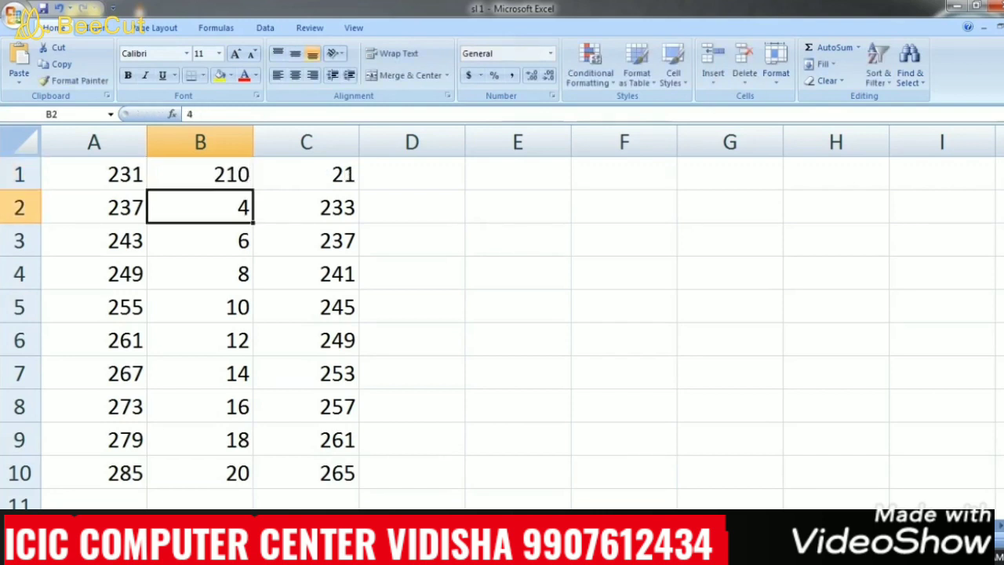
pyautogui.press('Up')
pyautogui.press('Right')
pyautogui.press('Down')
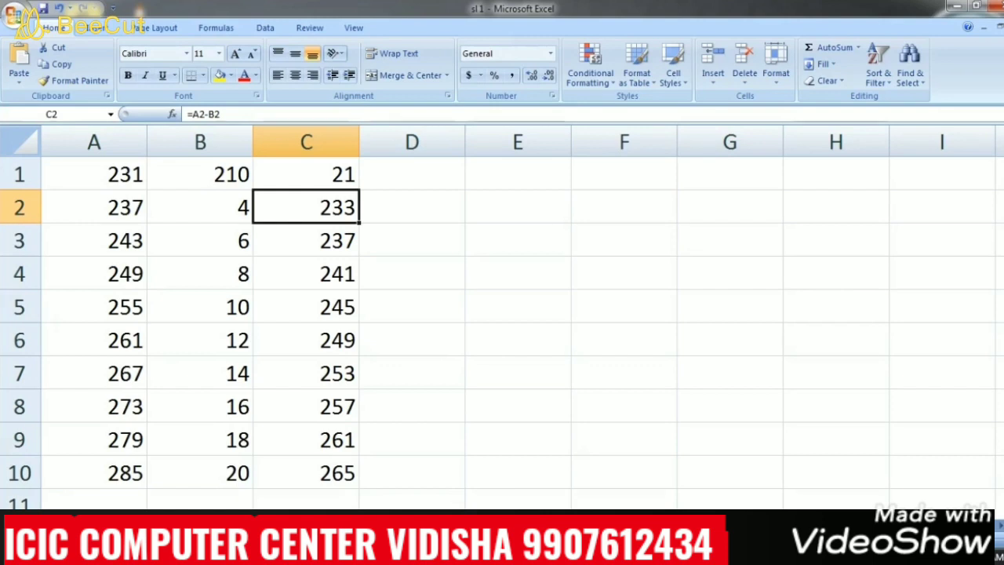
pyautogui.click(518, 207)
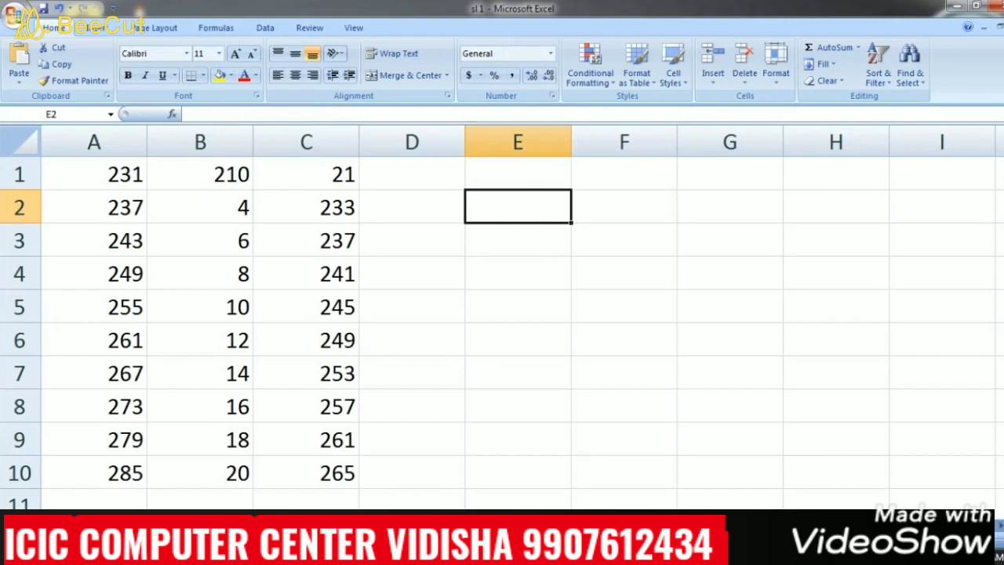
# Step: Highlight the whole of row 11 beneath the numbers with a yellow fill
pyautogui.moveTo(94, 174); pyautogui.dragTo(94, 502)
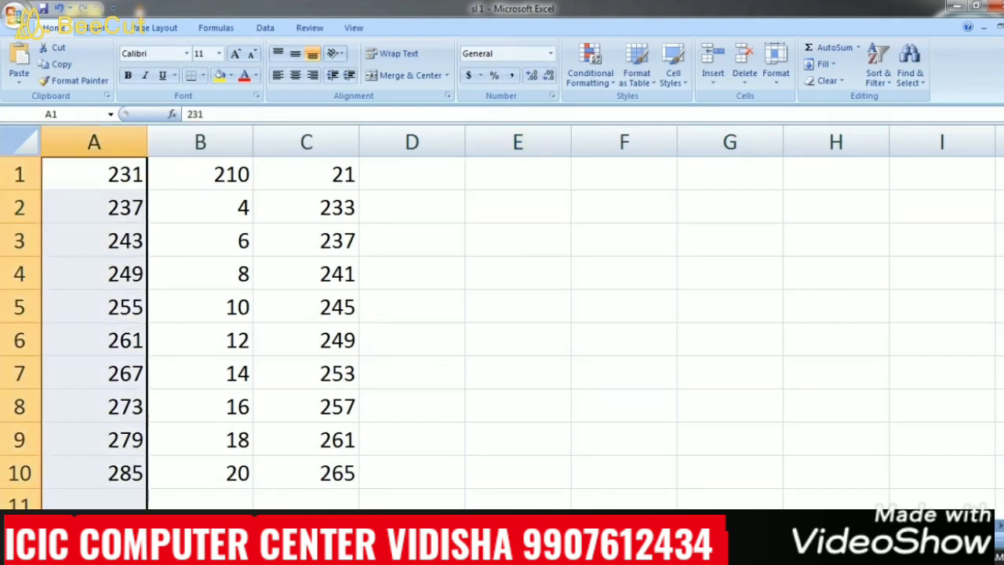
pyautogui.click(20, 502)
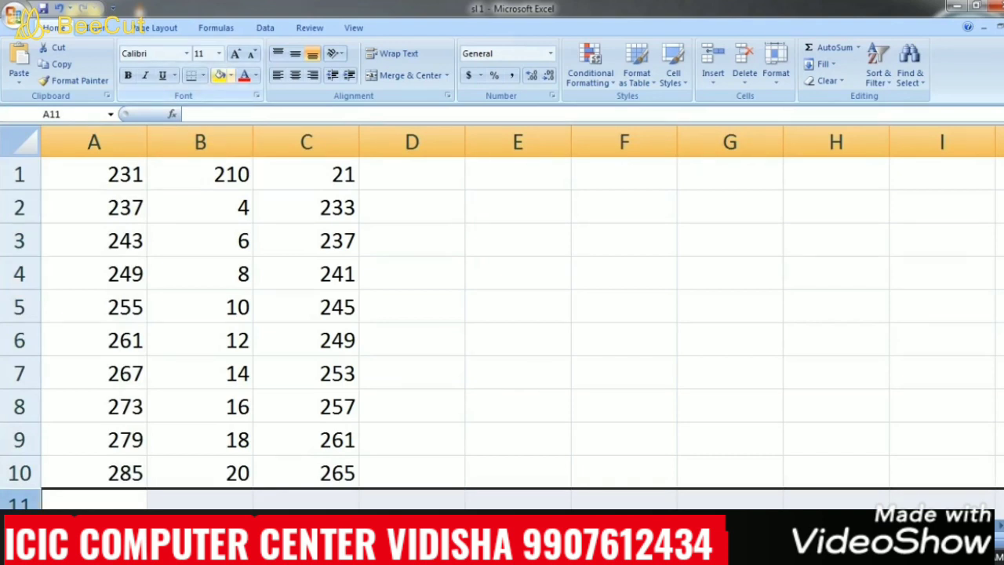
pyautogui.click(221, 75)
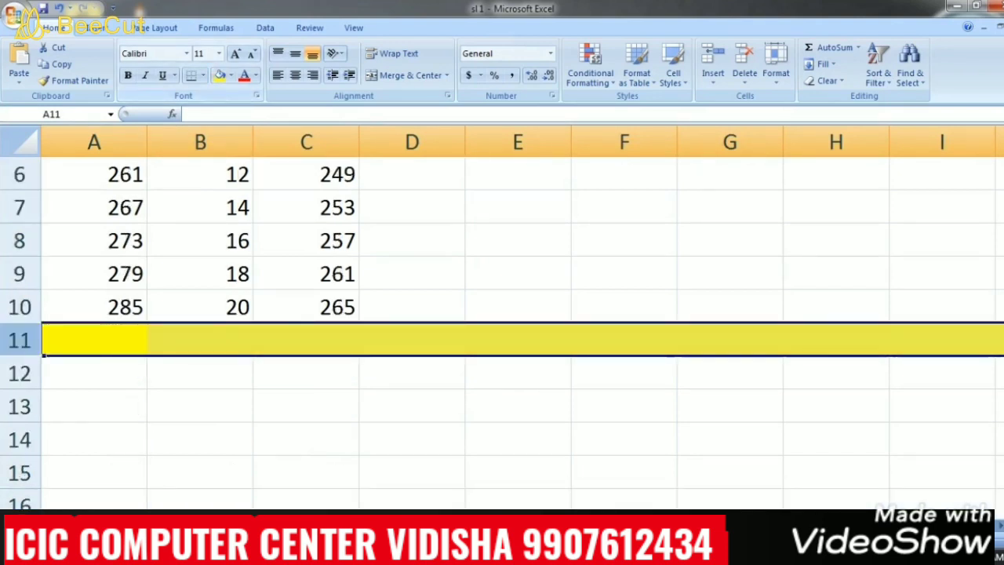
pyautogui.scroll(2, 502, 329)
pyautogui.click(306, 307)
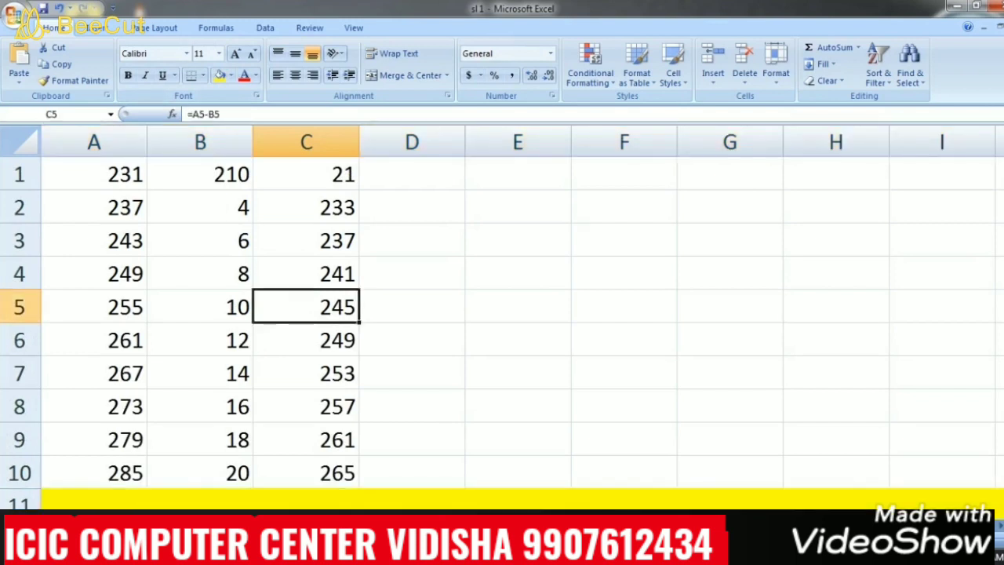
# Step: Total the first column with AutoSum over A1:A11, placing the sum in A11
pyautogui.moveTo(94, 174); pyautogui.dragTo(94, 502)
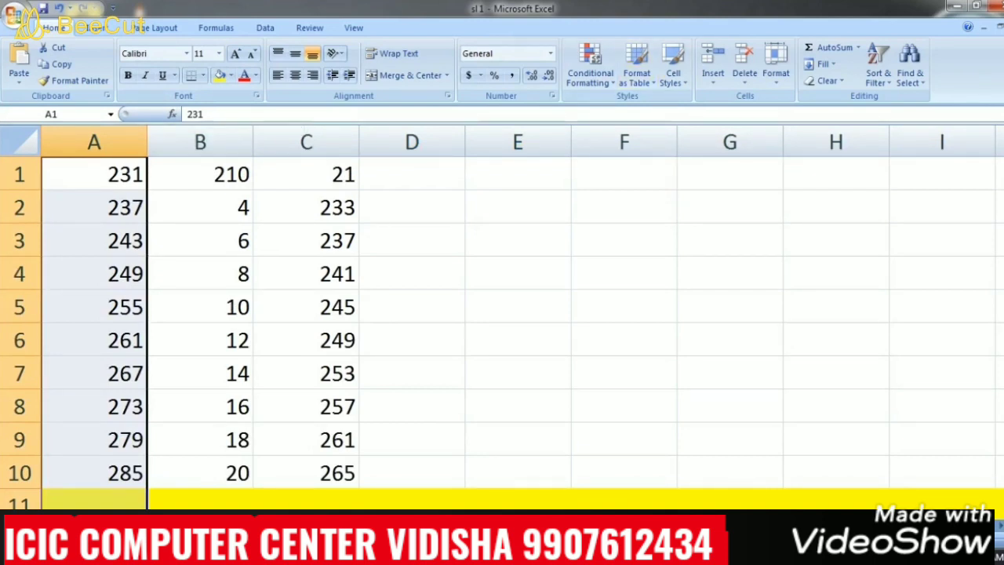
pyautogui.click(830, 47)
pyautogui.click(625, 307)
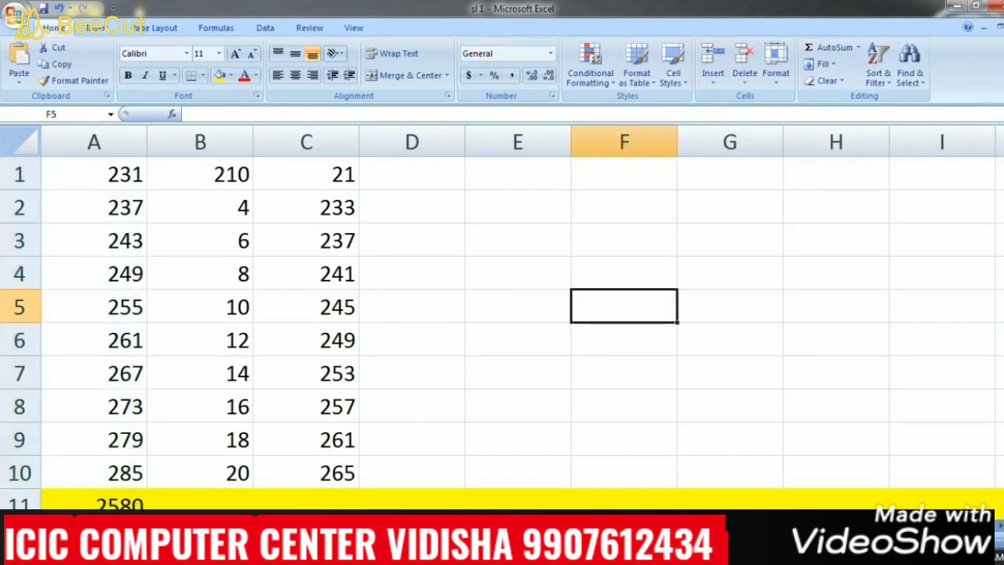
# Step: Total each of rows 1 to 10 with AutoSum over A1:D10, placing the row sums in column D
pyautogui.click(94, 174)
pyautogui.moveTo(314, 308); pyautogui.dragTo(412, 474)
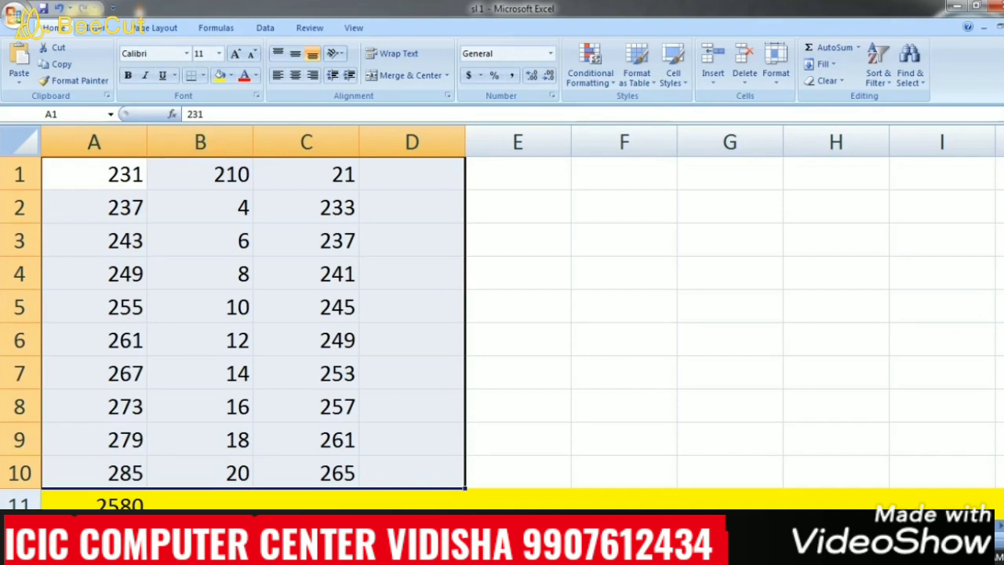
pyautogui.click(828, 47)
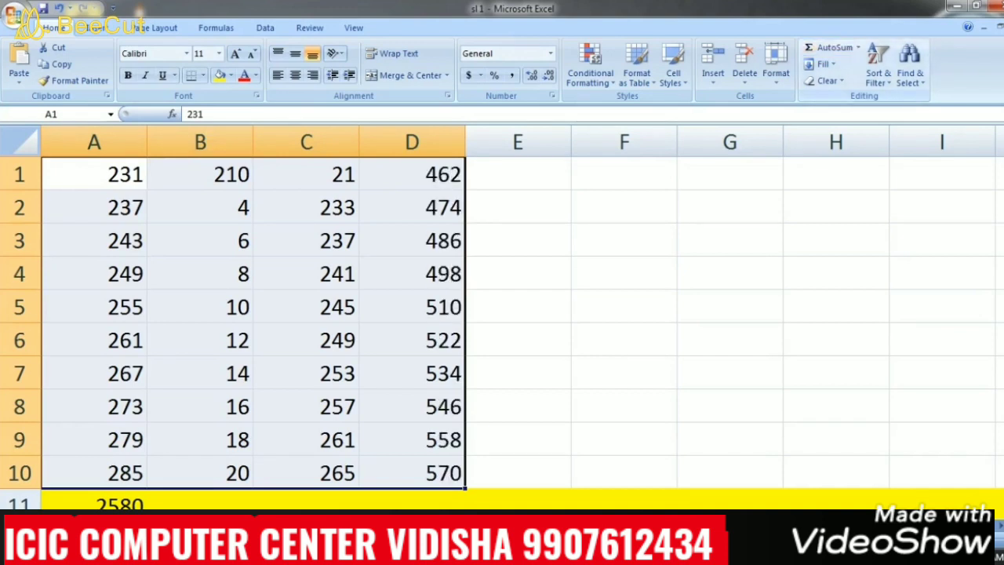